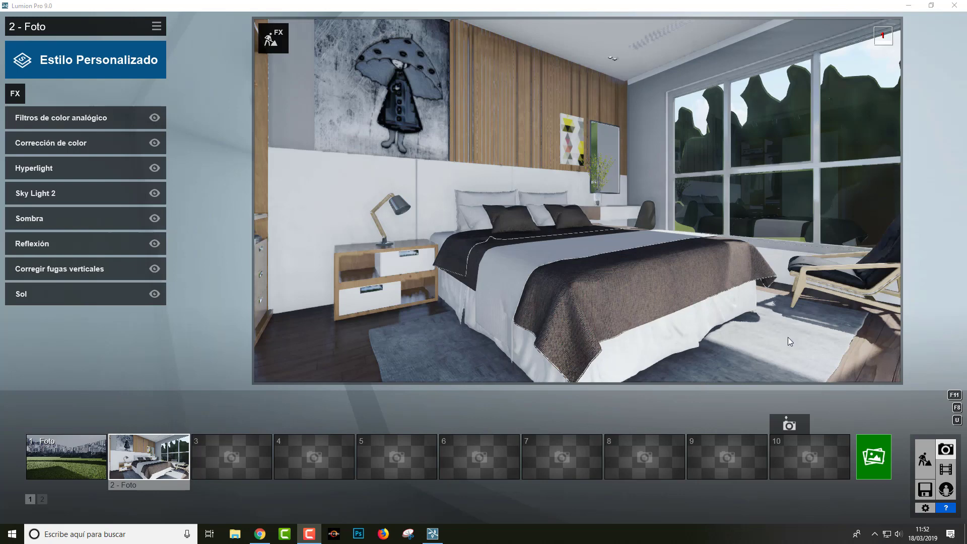
Switch to Build mode, bring the camera close to the bedside rug, and open the material editor
click(271, 41)
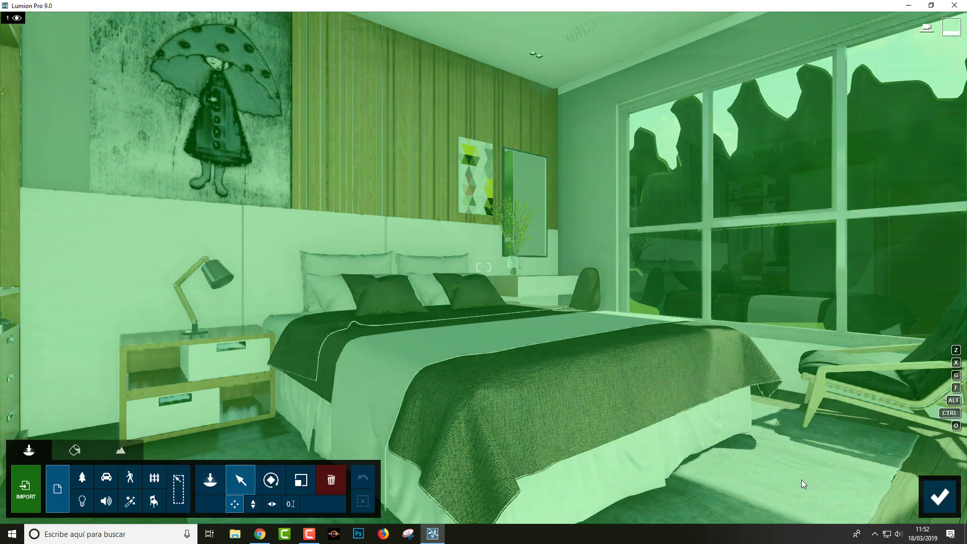
mouse_move(639, 471)
right_down()
mouse_move(715, 469)
mouse_move(667, 473)
mouse_move(540, 322)
right_up()
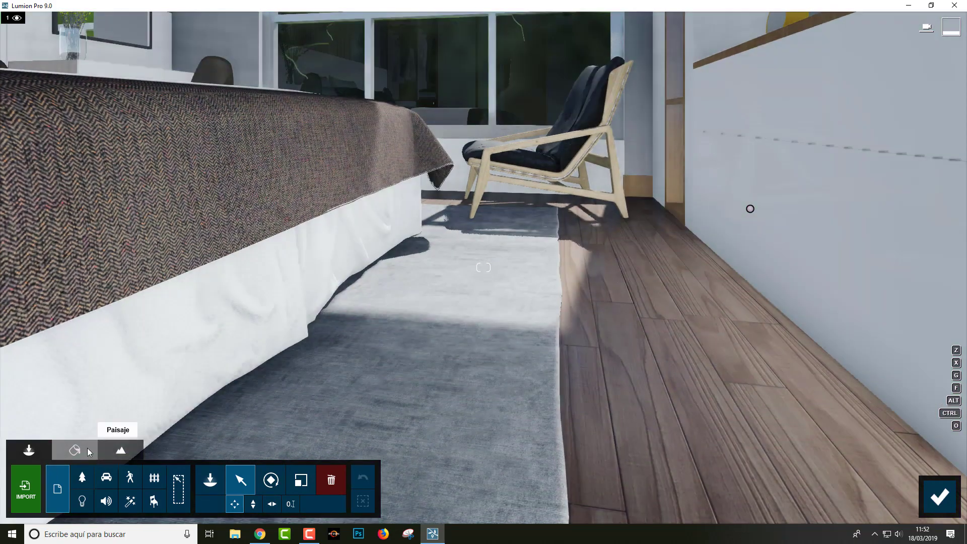
click(74, 446)
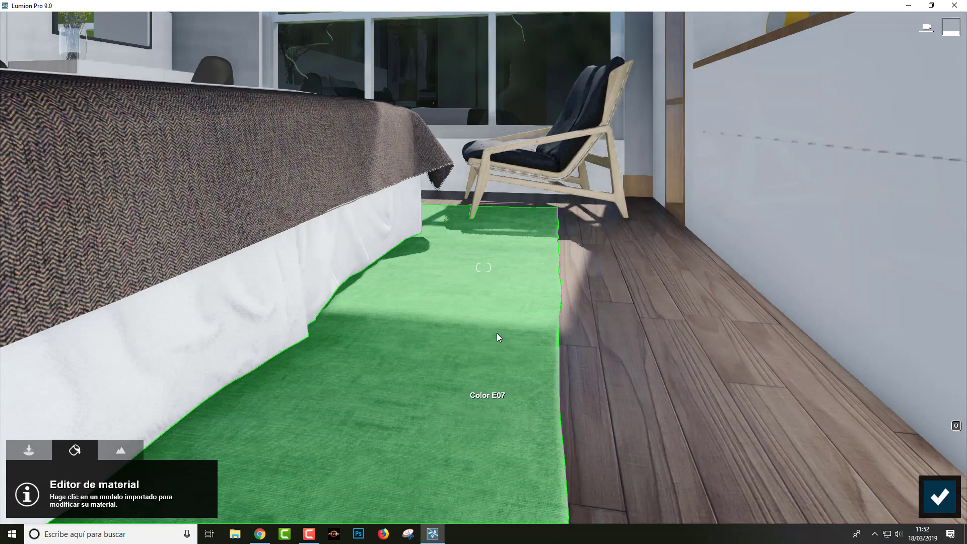
Select the rug and try Black and White Fur and Black Velvet Fur from Naturaleza > Fur
click(497, 333)
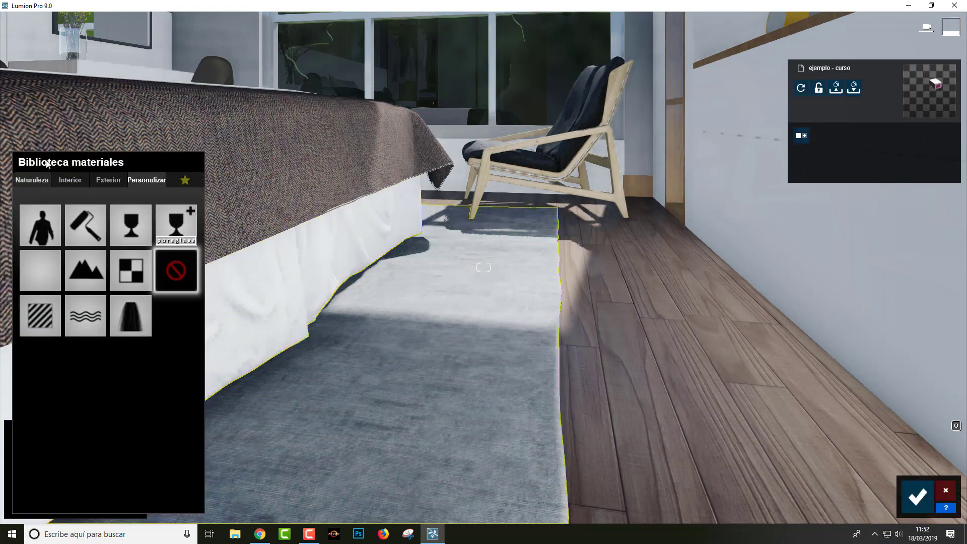
click(40, 183)
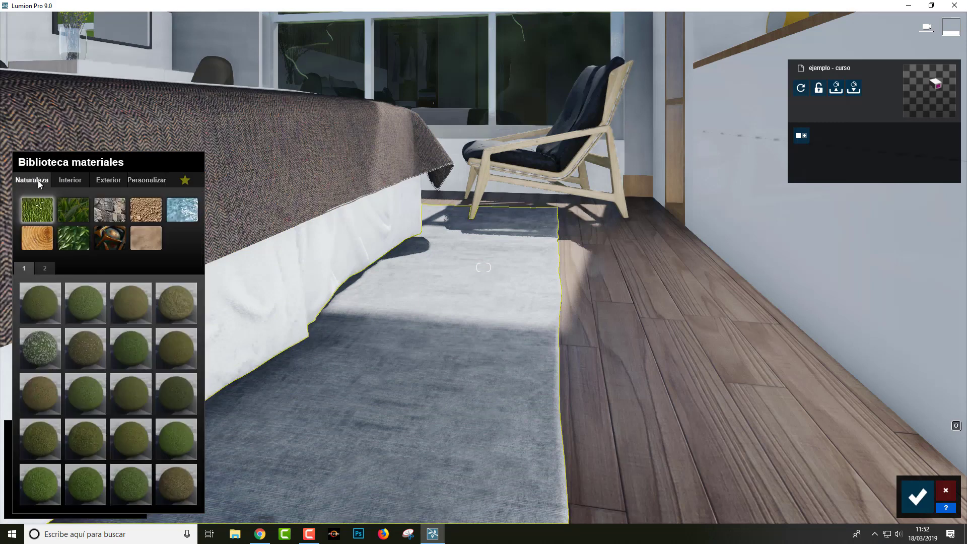
click(145, 238)
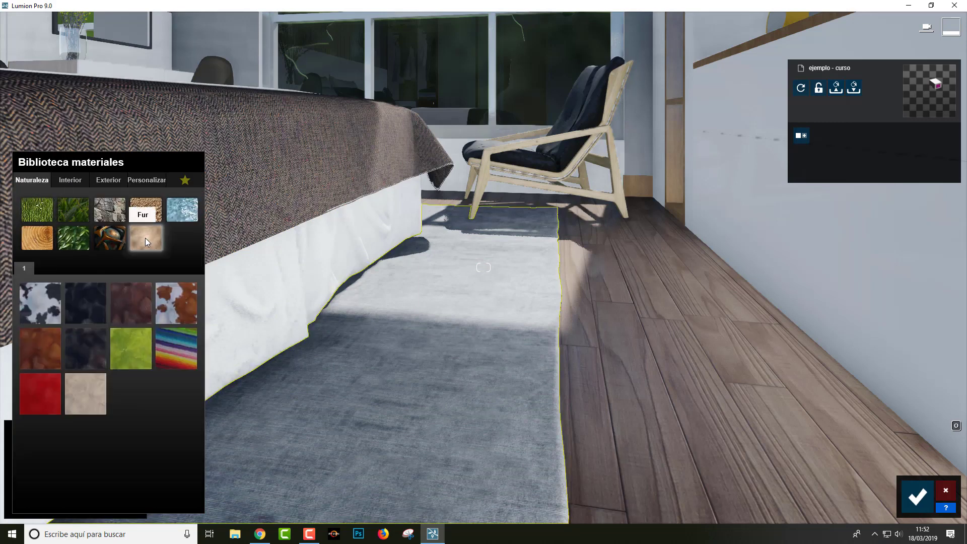
click(61, 311)
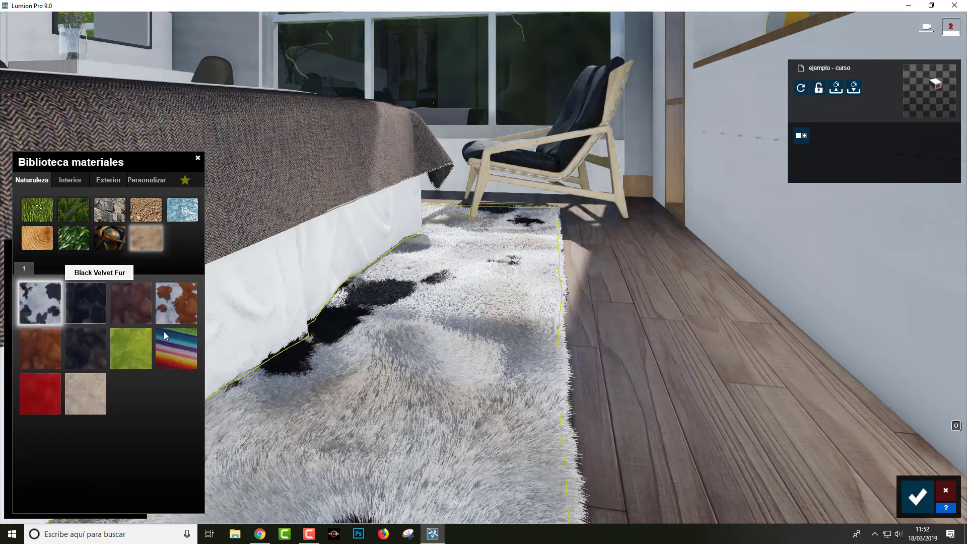
click(77, 314)
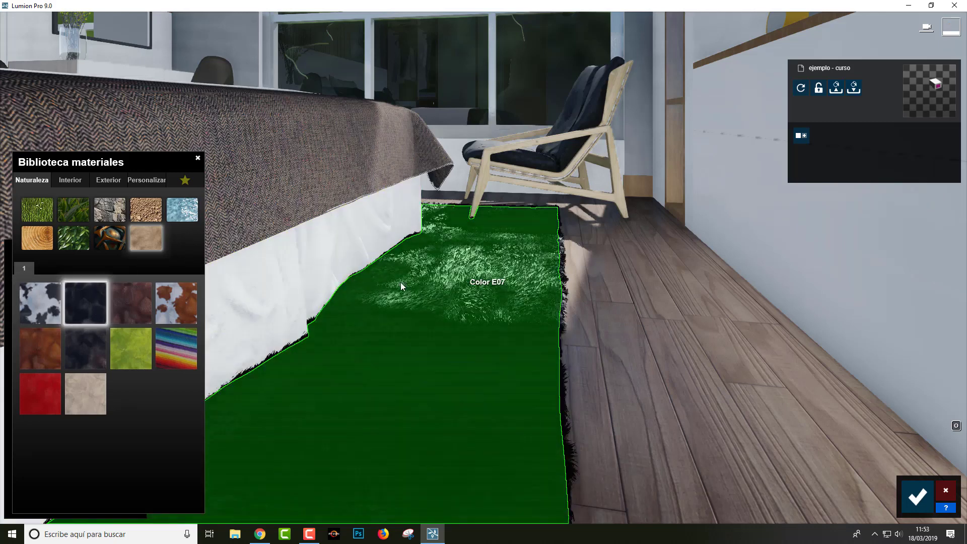
Try the brown, Brown and White and Rainbow furs, finishing on Warm White Fur
click(123, 305)
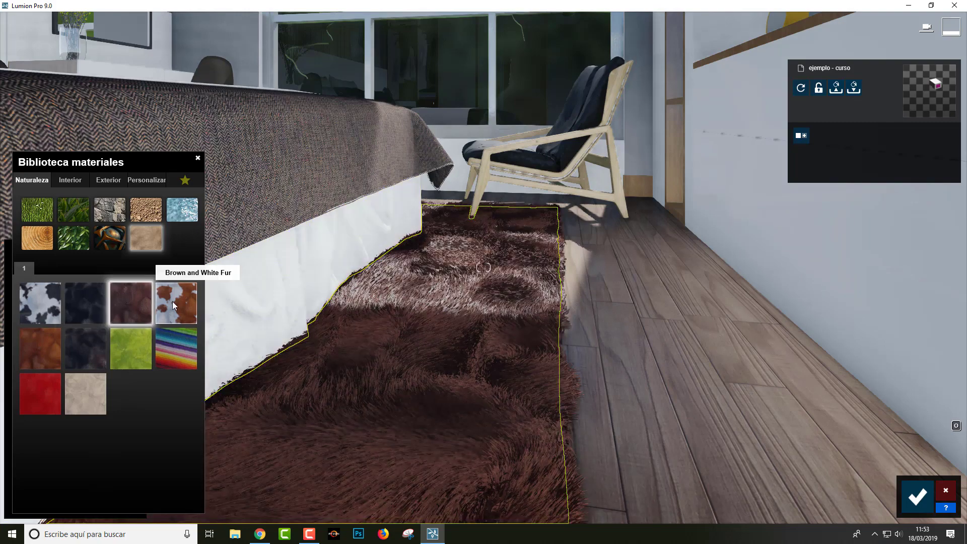
click(172, 301)
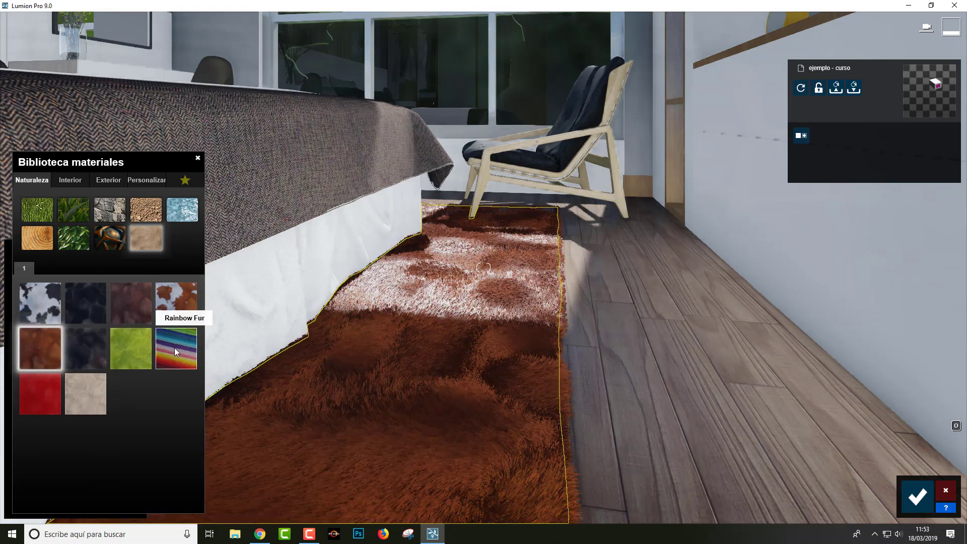
click(175, 348)
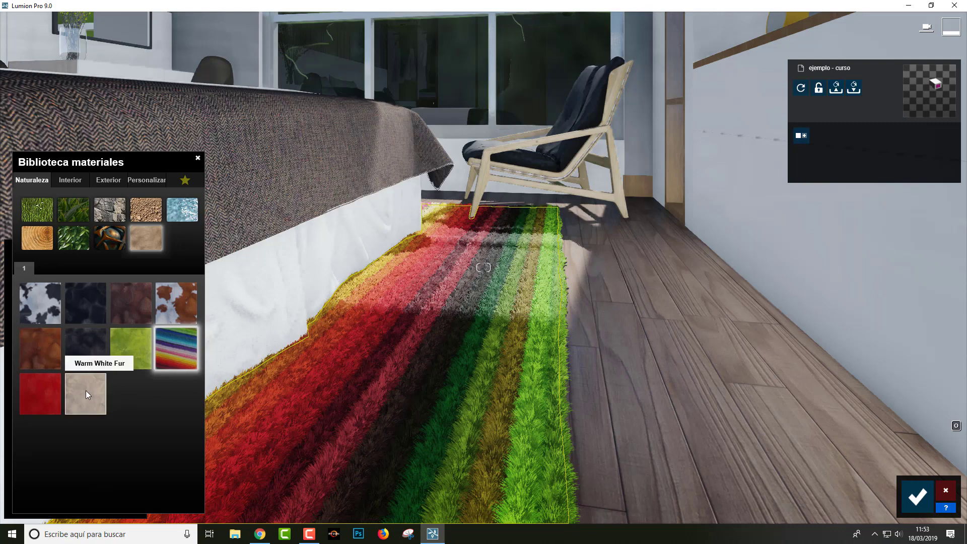
click(86, 391)
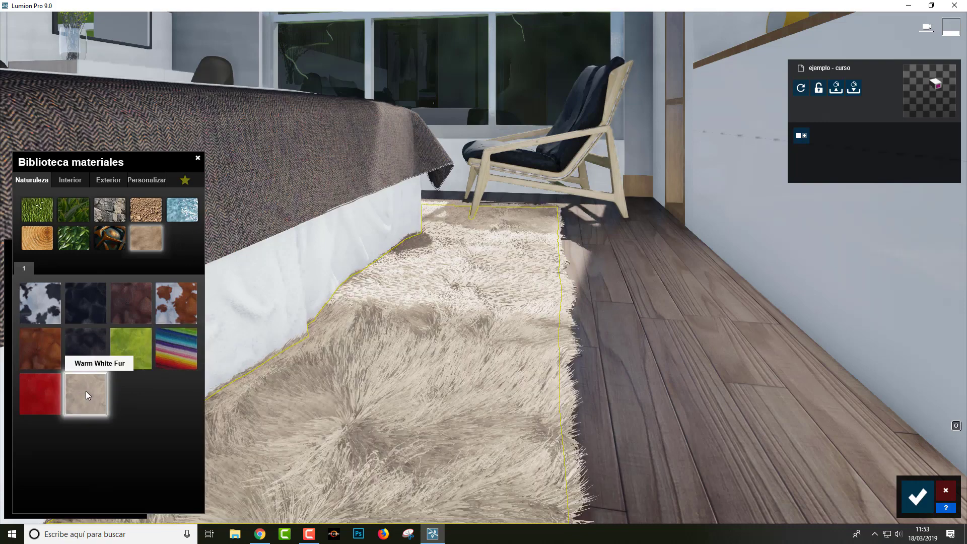
Load '6_blue covering fabric geometric printed texture-seamless' from Curso lumion 9 > Materiales as the fur's colour map
click(400, 425)
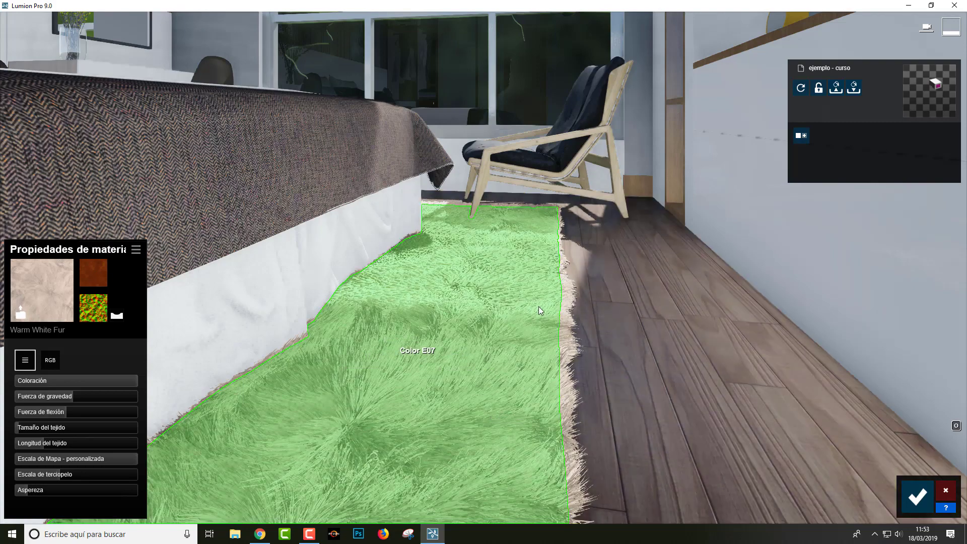
key(F10)
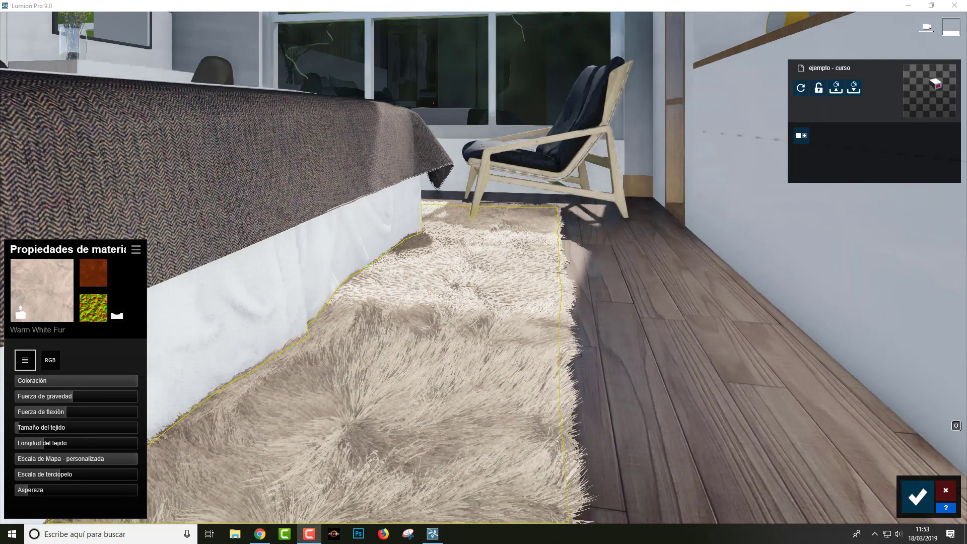
click(95, 274)
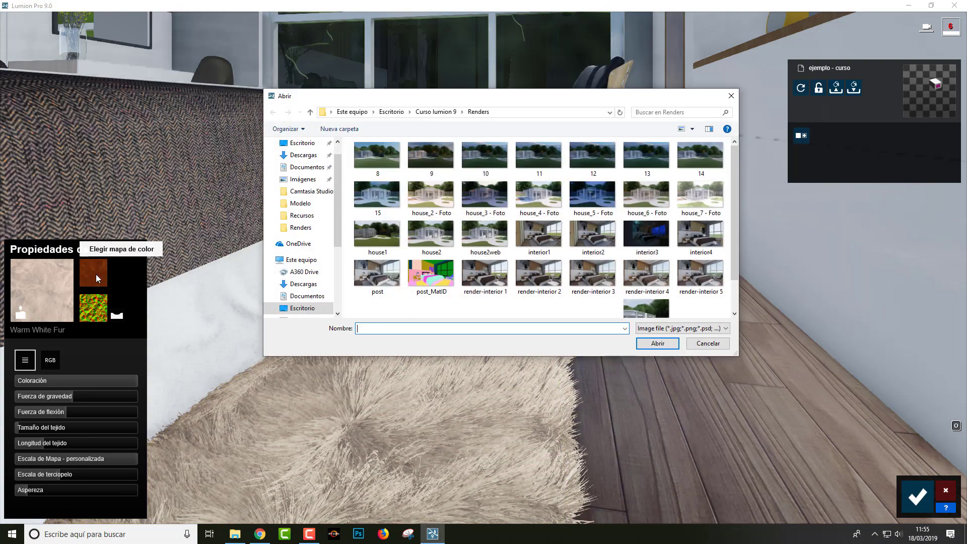
click(437, 112)
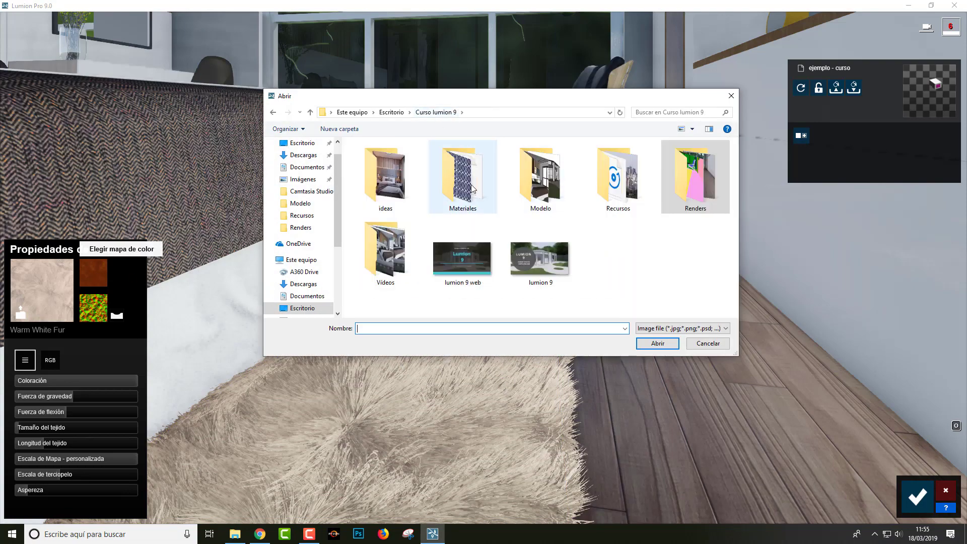
double_click(470, 182)
click(376, 169)
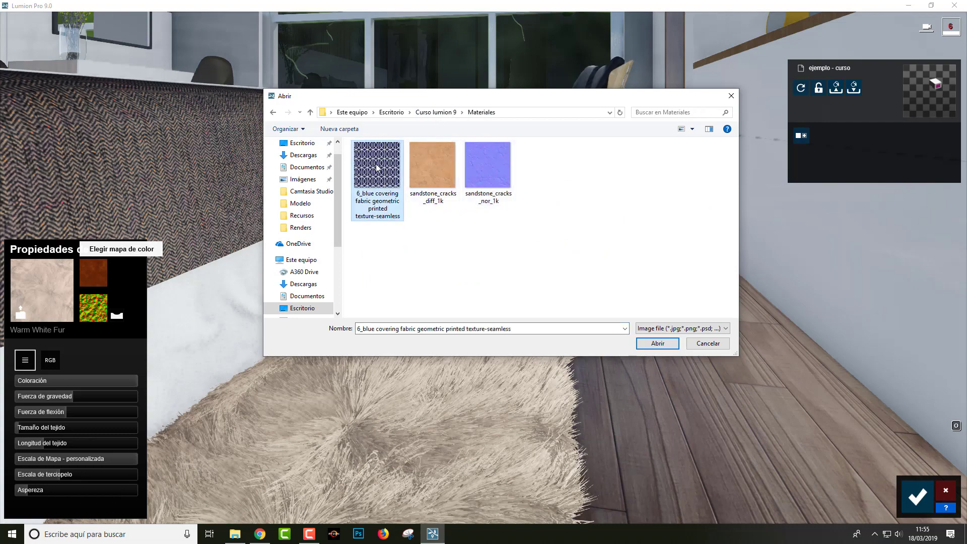
click(656, 343)
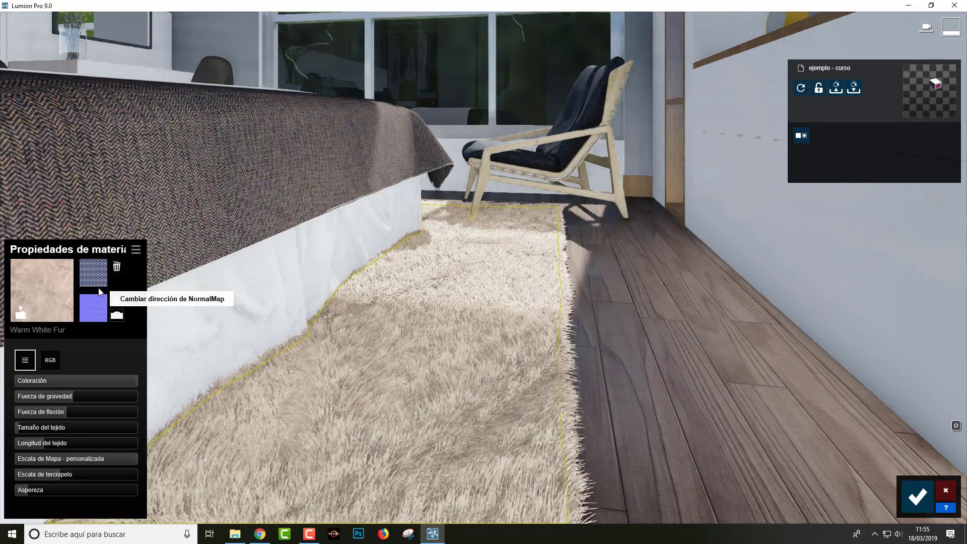
mouse_move(93, 307)
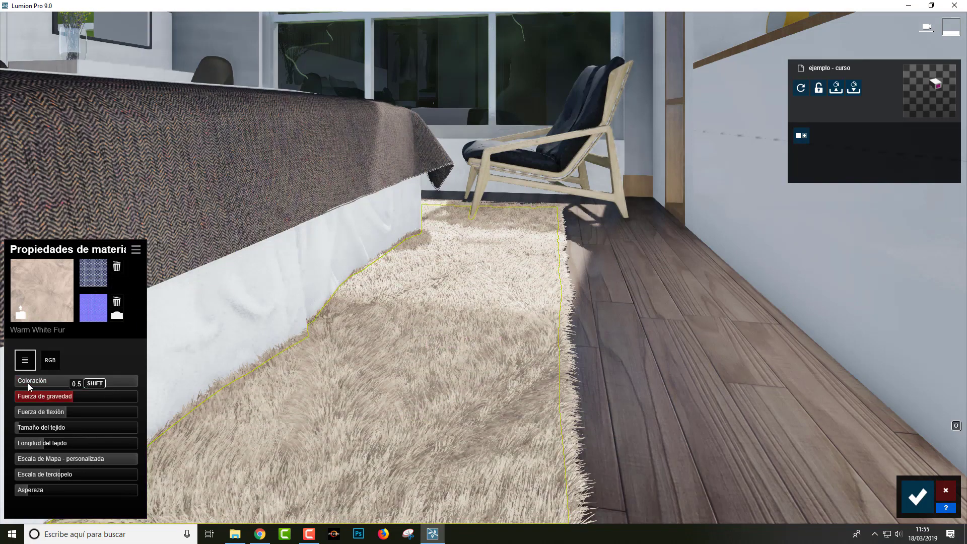
Set Coloración to 0 so the blue geometric pattern shows on the rug
drag(134, 383, 7, 385)
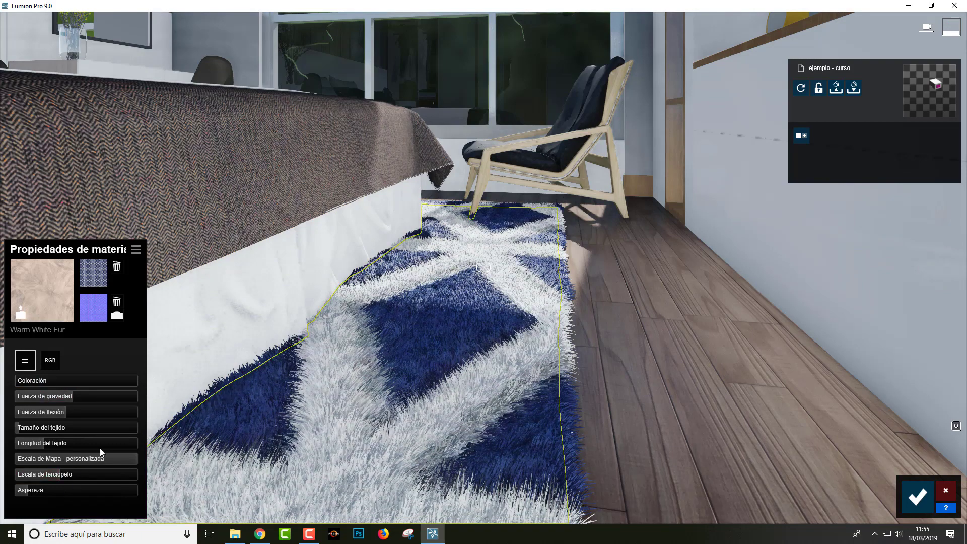
right_drag(418, 366, 424, 368)
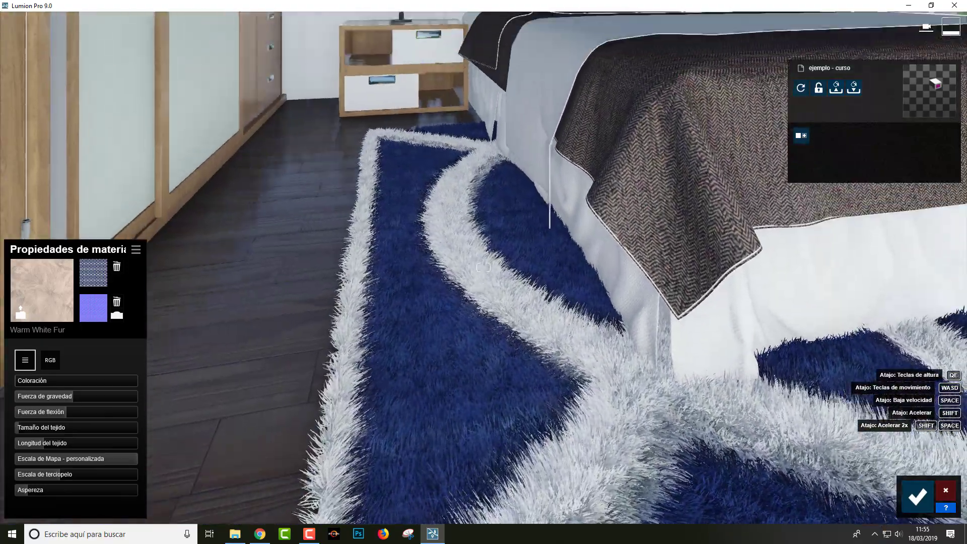
right_drag(459, 376, 459, 375)
scroll(459, 376, down, 3)
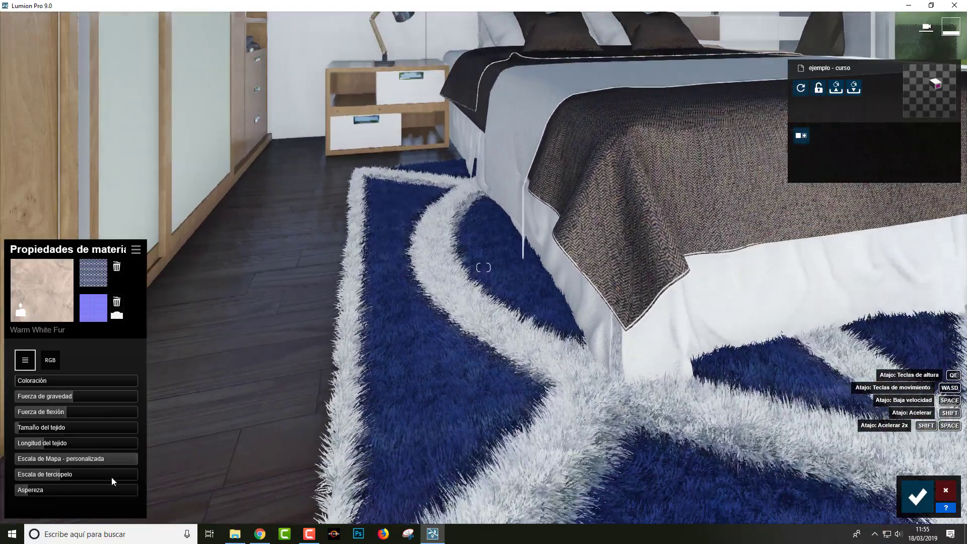
Lower velvet scale to 0.3 and map scale to 0.8, then restore Coloración to 1.0 for beige fur
drag(54, 475, 33, 476)
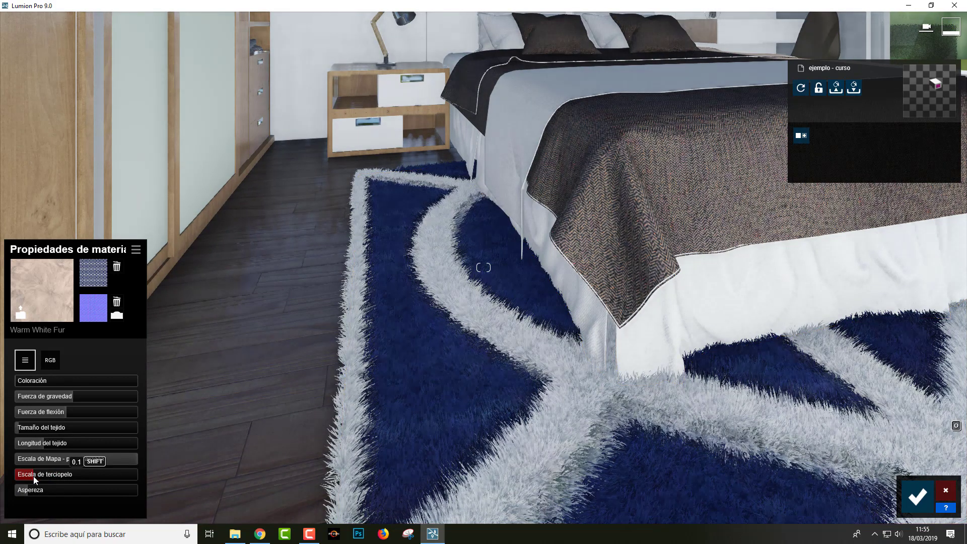
drag(135, 462, 56, 472)
right_drag(242, 411, 352, 408)
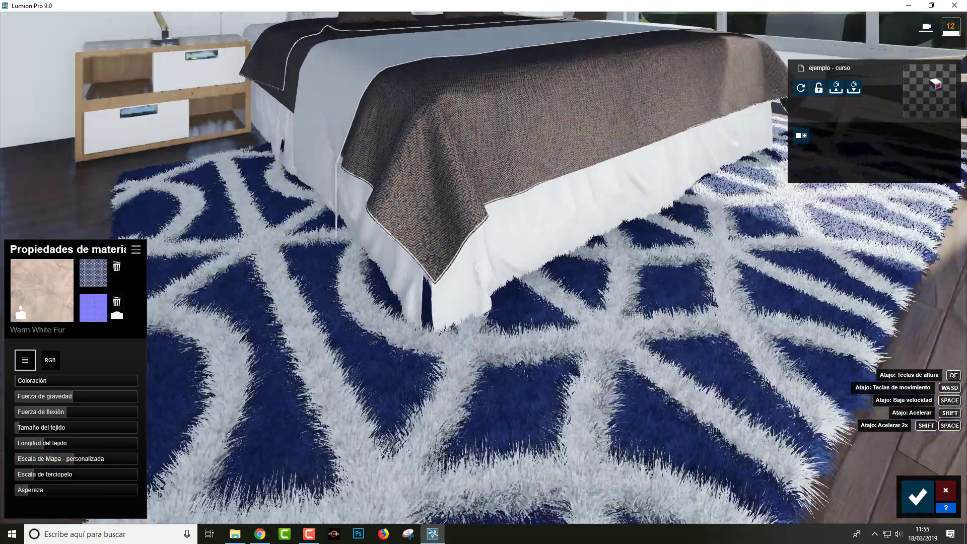
mouse_move(482, 268)
right_down()
mouse_move(416, 408)
mouse_move(241, 352)
right_up()
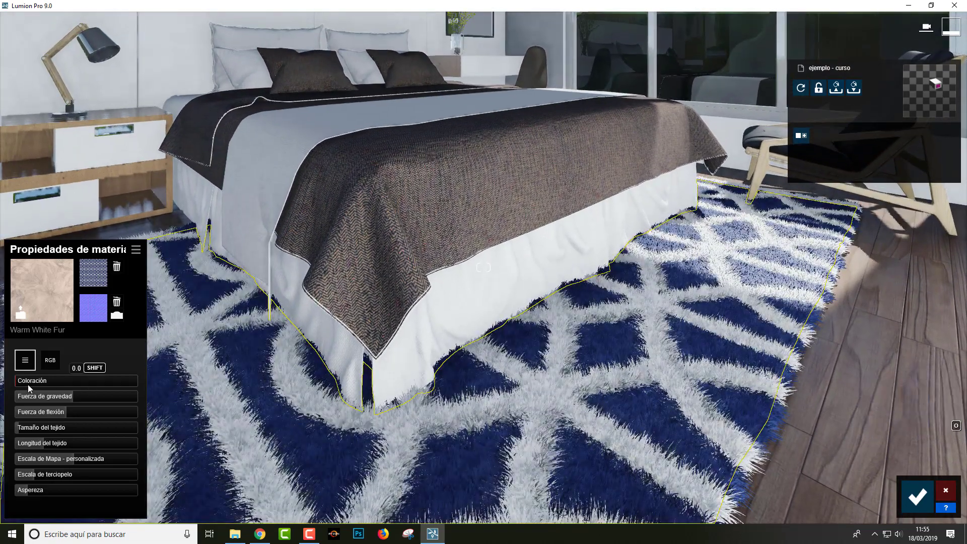
drag(28, 385, 143, 382)
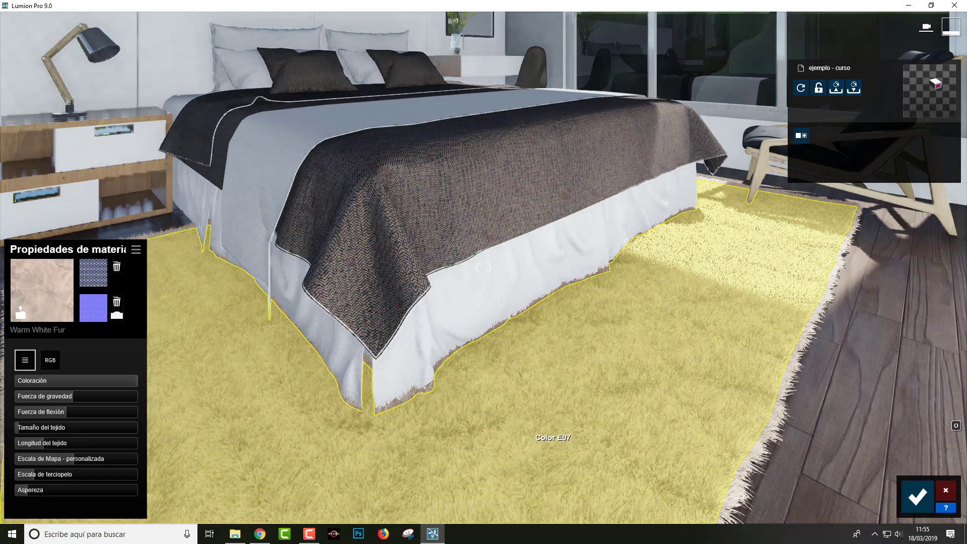
key(w)
key(d)
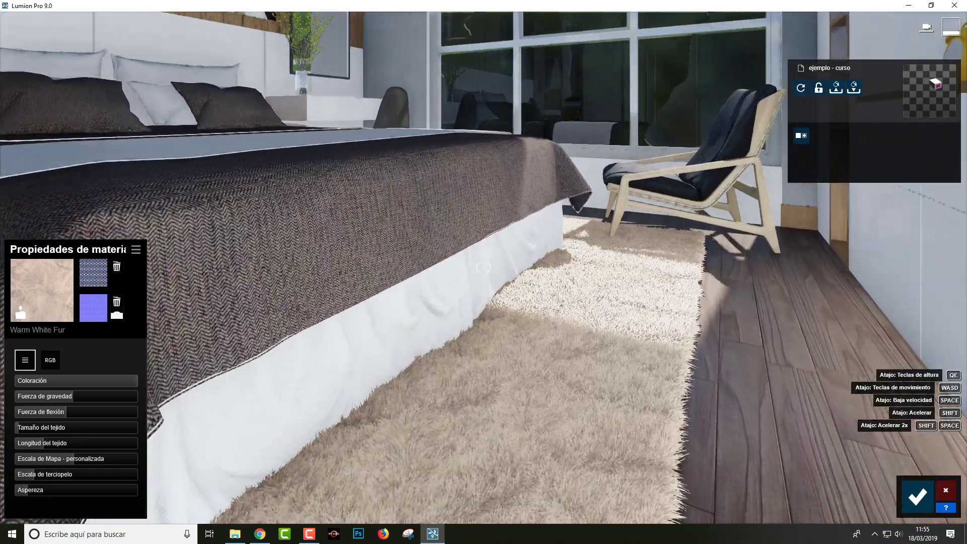
key(d)
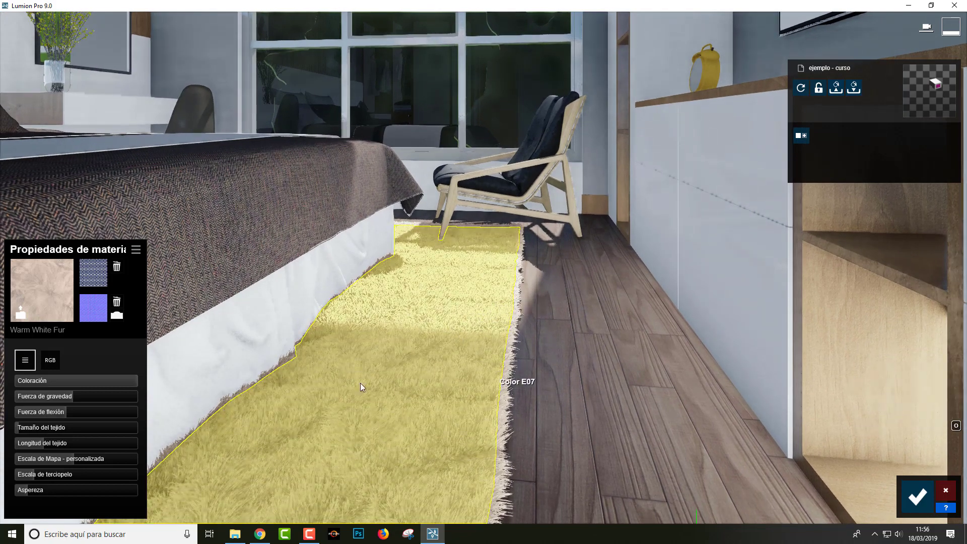
Tint the rug's fur white and pull back to view the chair, bed and white rug
click(51, 361)
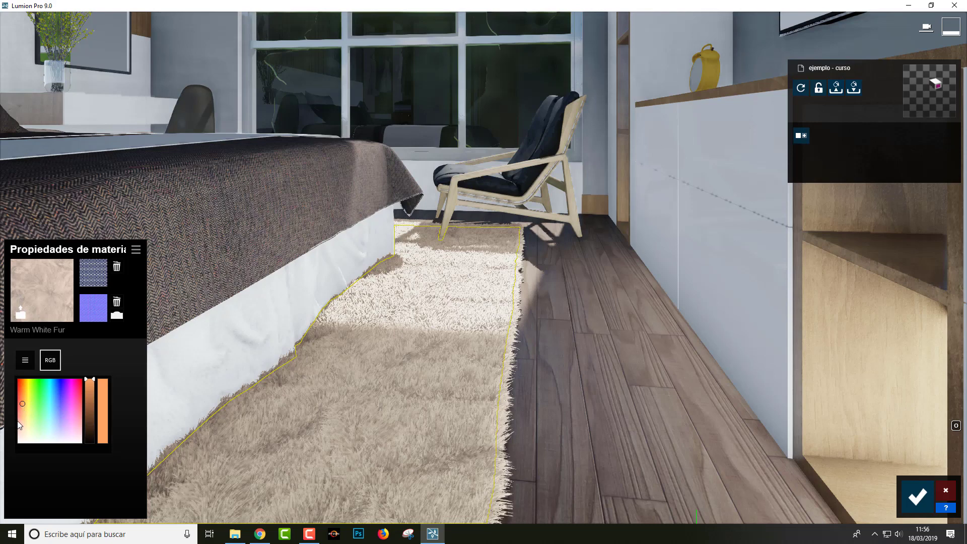
drag(19, 426, 8, 451)
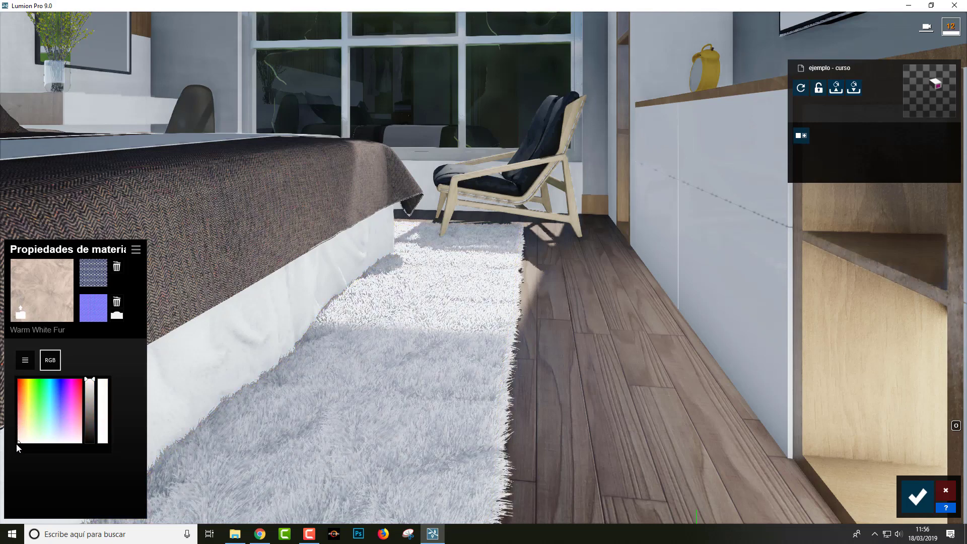
click(25, 360)
right_drag(461, 401, 474, 398)
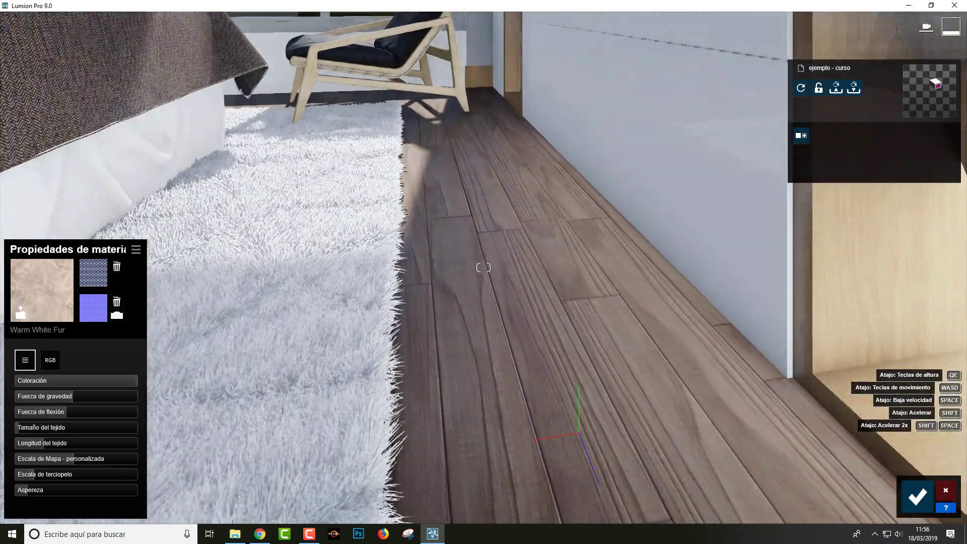
right_drag(411, 406, 411, 383)
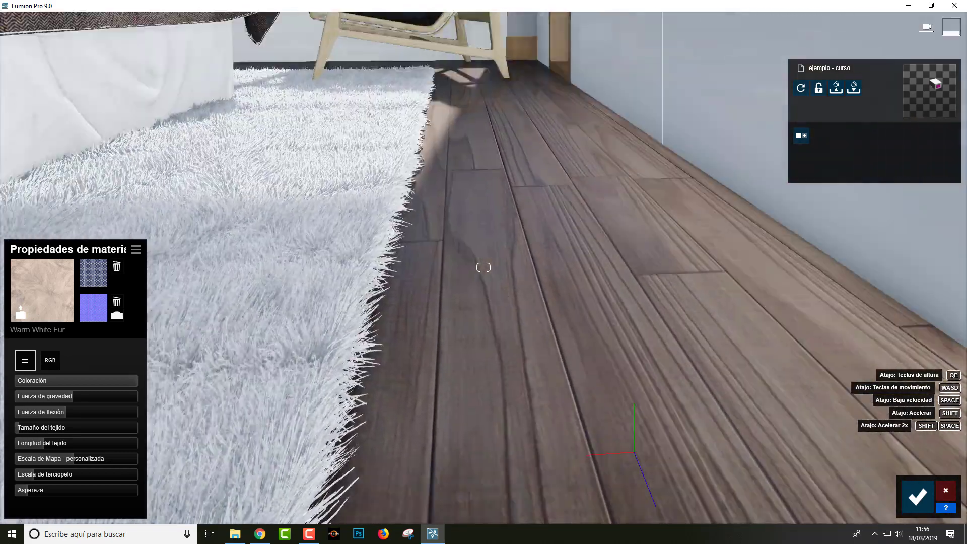
right_drag(341, 383, 340, 375)
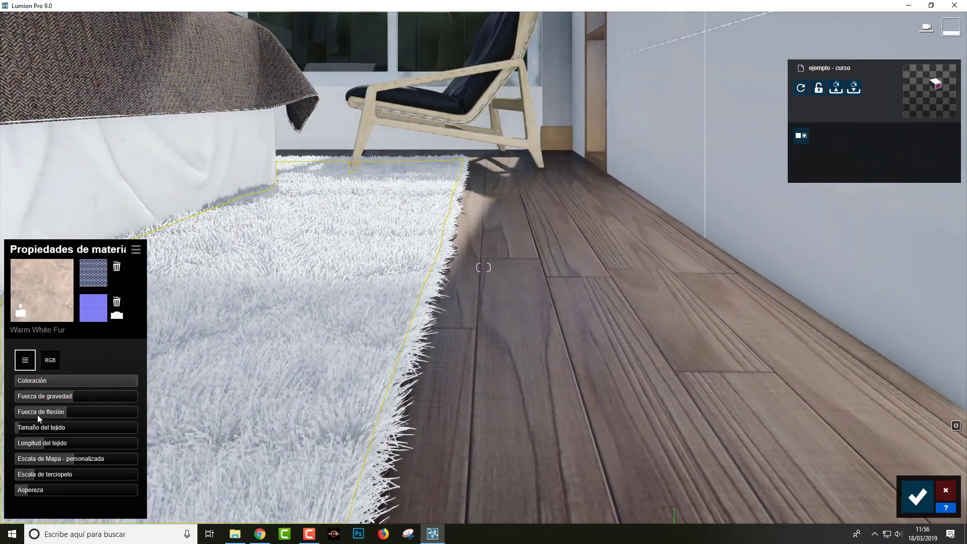
Experiment with the fur fibre size and lower the fur gravity to 0.4
click(80, 428)
drag(84, 436, 29, 443)
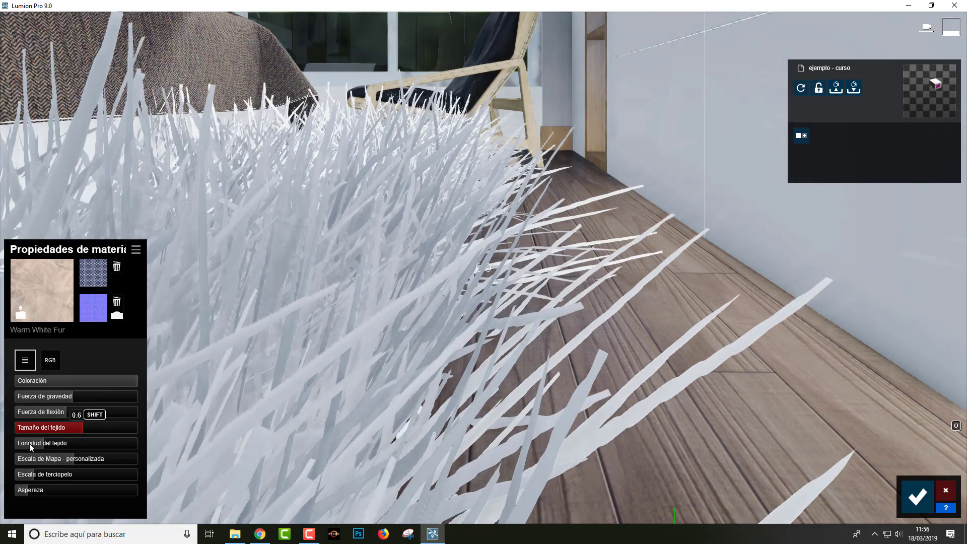
mouse_move(65, 396)
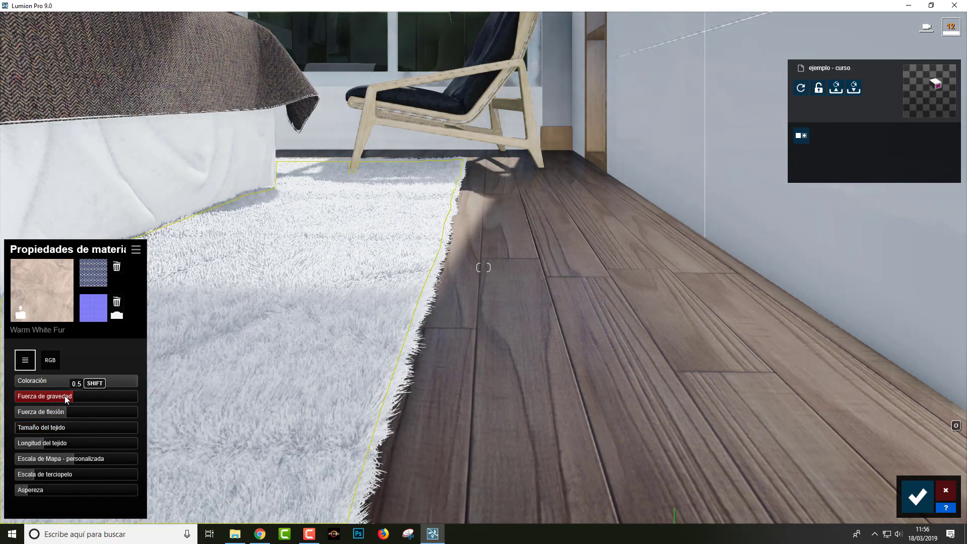
drag(70, 399, 60, 402)
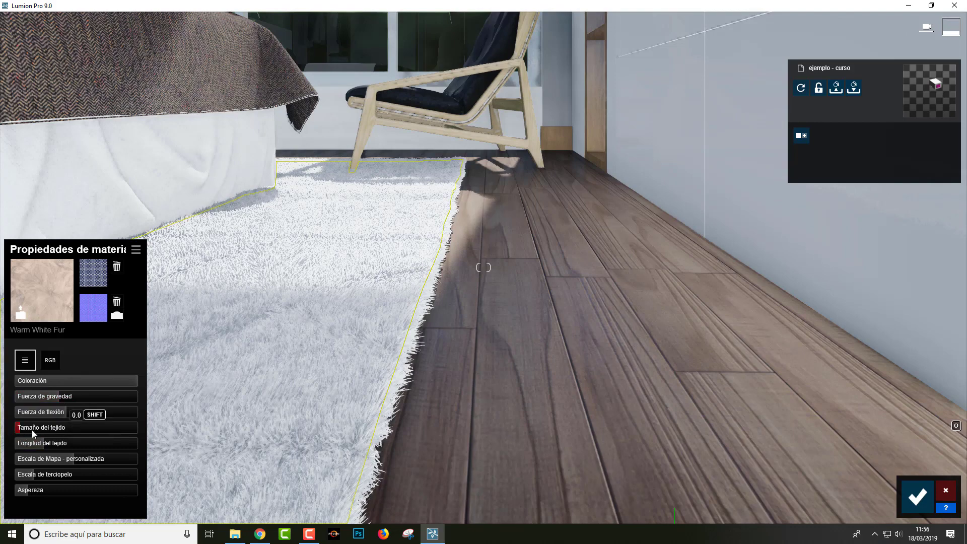
drag(31, 431, 68, 427)
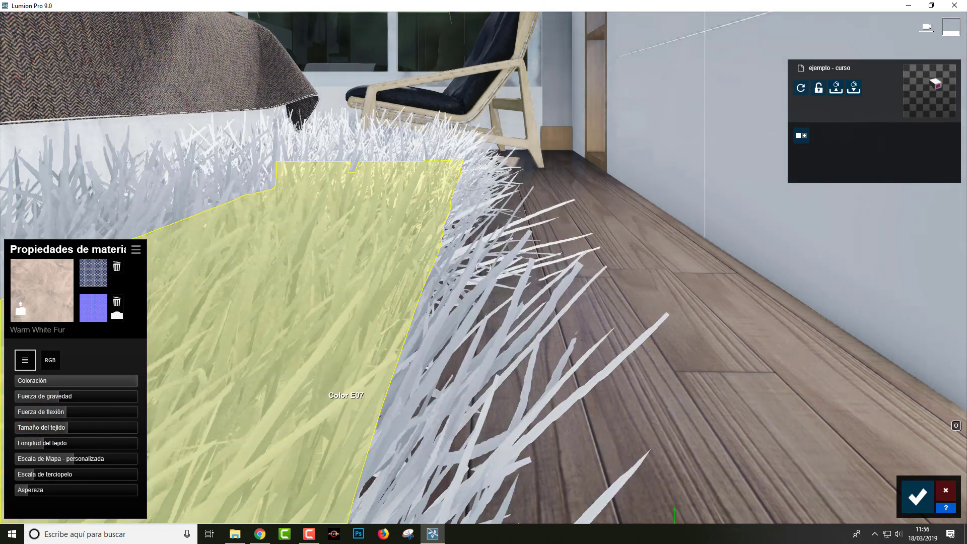
key(s)
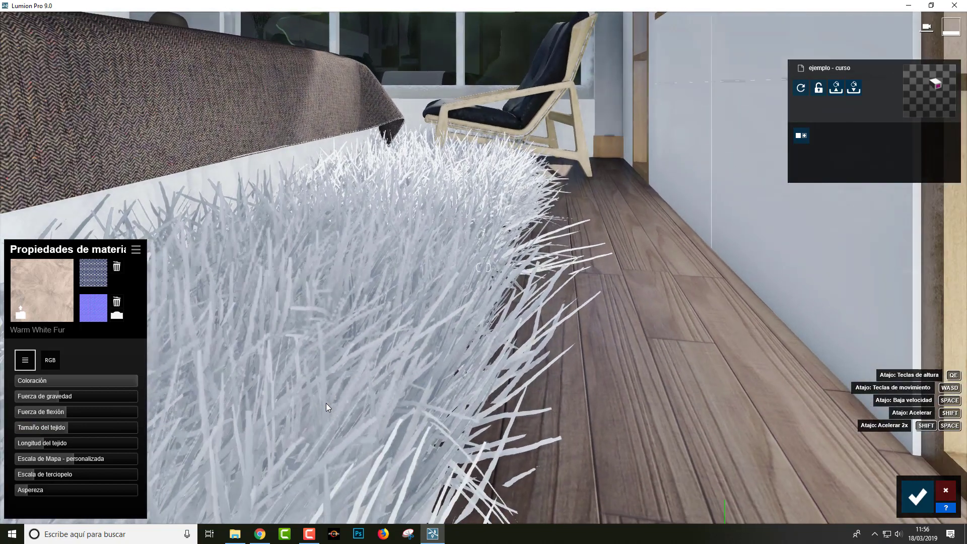
key(s)
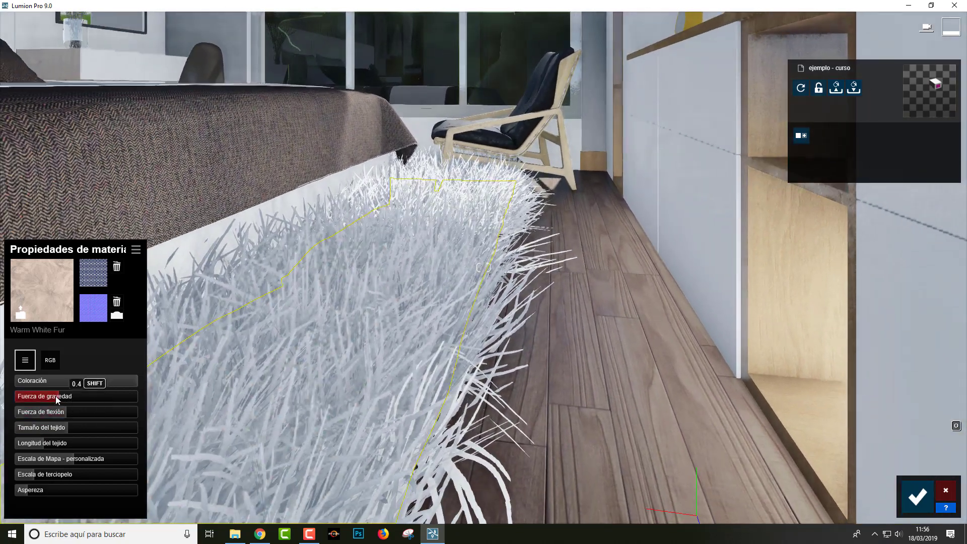
Set fur gravity to 0.1, bending to 0.5 and fibre size to 0.0
mouse_move(55, 397)
mouse_down()
mouse_move(35, 401)
mouse_move(57, 416)
mouse_move(131, 402)
mouse_move(75, 408)
mouse_up()
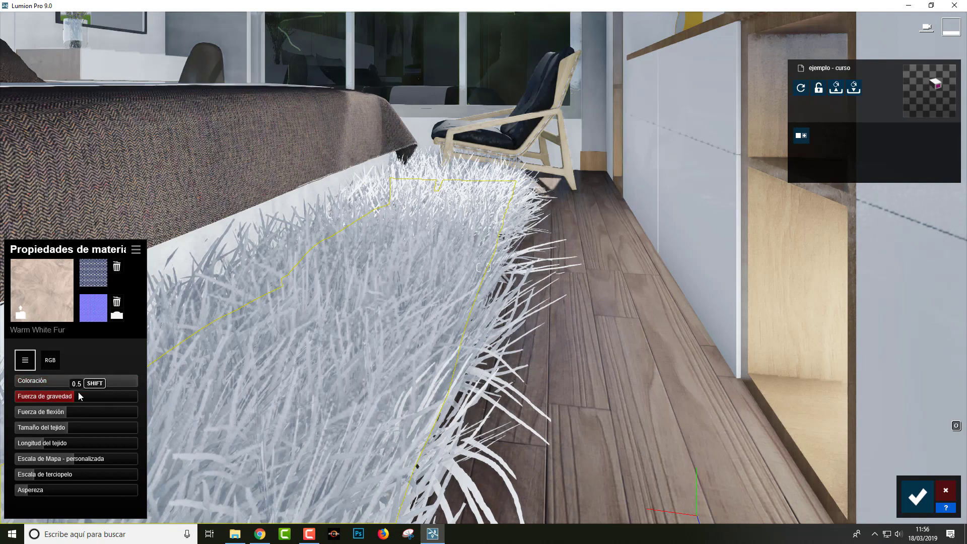
mouse_move(64, 412)
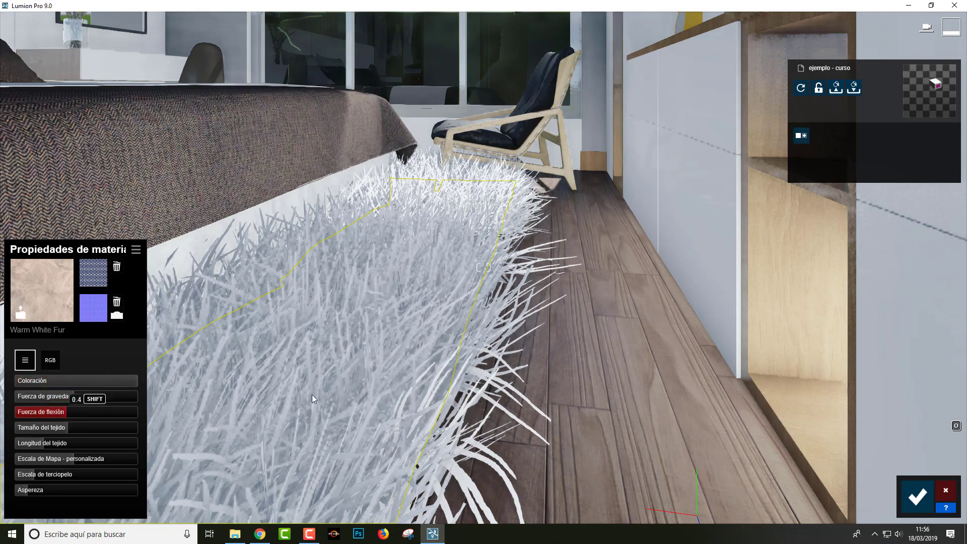
mouse_move(65, 416)
mouse_down()
mouse_move(48, 415)
mouse_move(134, 419)
mouse_move(90, 422)
mouse_move(129, 425)
mouse_move(142, 433)
mouse_move(110, 430)
mouse_move(171, 446)
mouse_move(37, 433)
mouse_move(72, 418)
mouse_move(135, 419)
mouse_move(102, 421)
mouse_up()
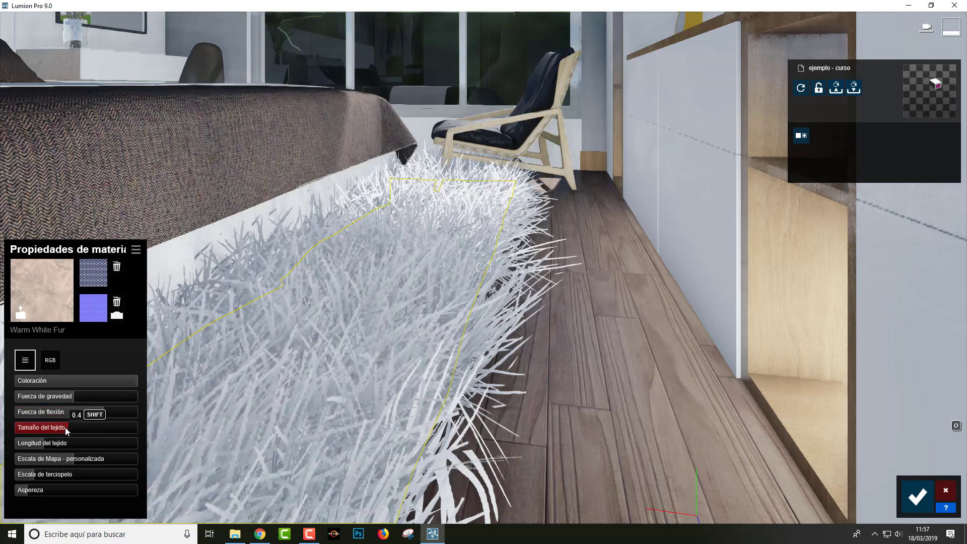
drag(62, 428, 25, 428)
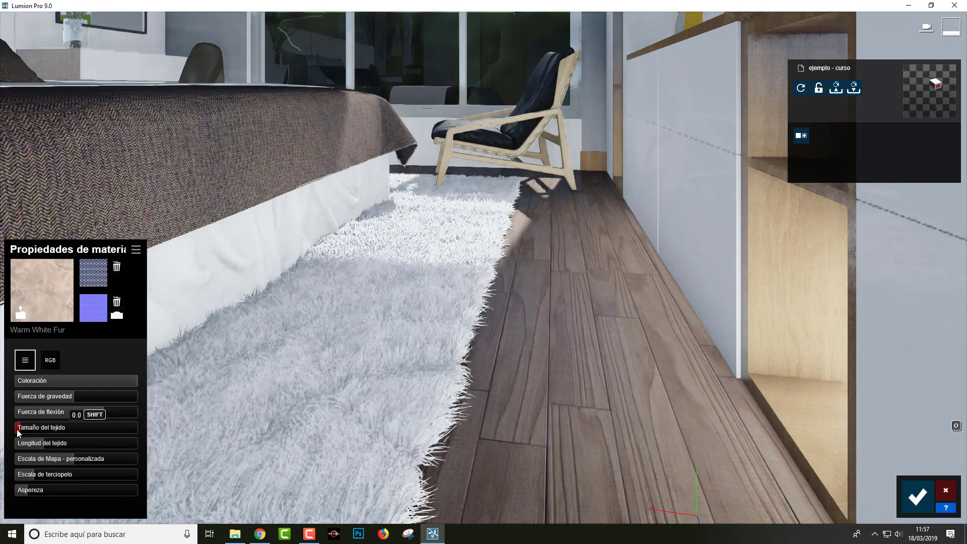
drag(25, 427, 9, 434)
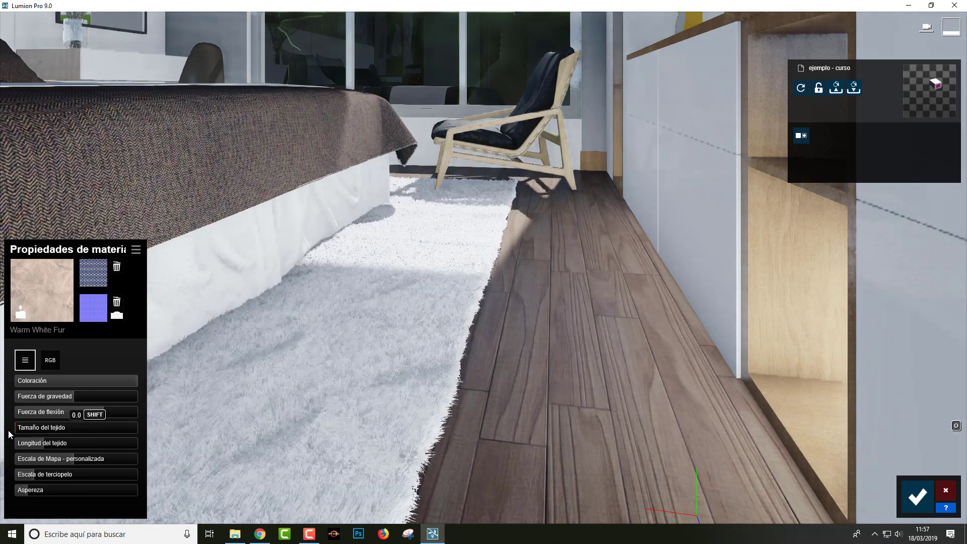
Lengthen the fur to about 0.8 and compare velvet scale values from 0.0 to 1.0
click(22, 428)
mouse_move(40, 444)
mouse_down()
mouse_move(112, 447)
mouse_move(2, 456)
mouse_move(42, 457)
mouse_up()
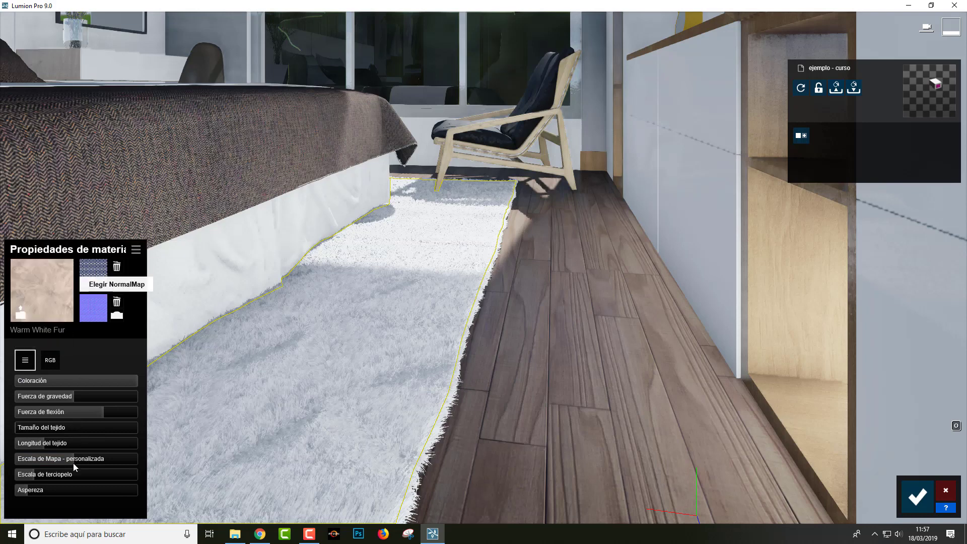
drag(28, 476, 52, 473)
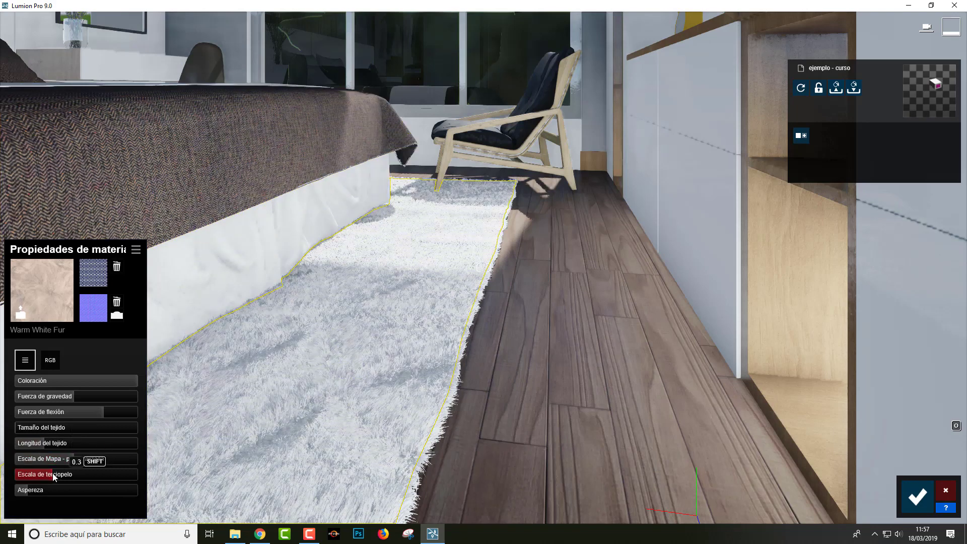
drag(31, 476, 16, 482)
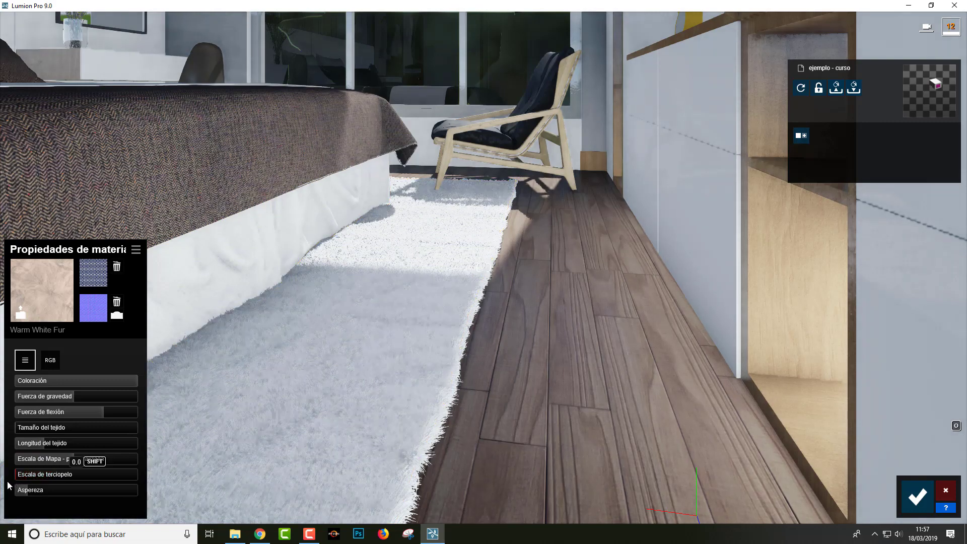
click(53, 474)
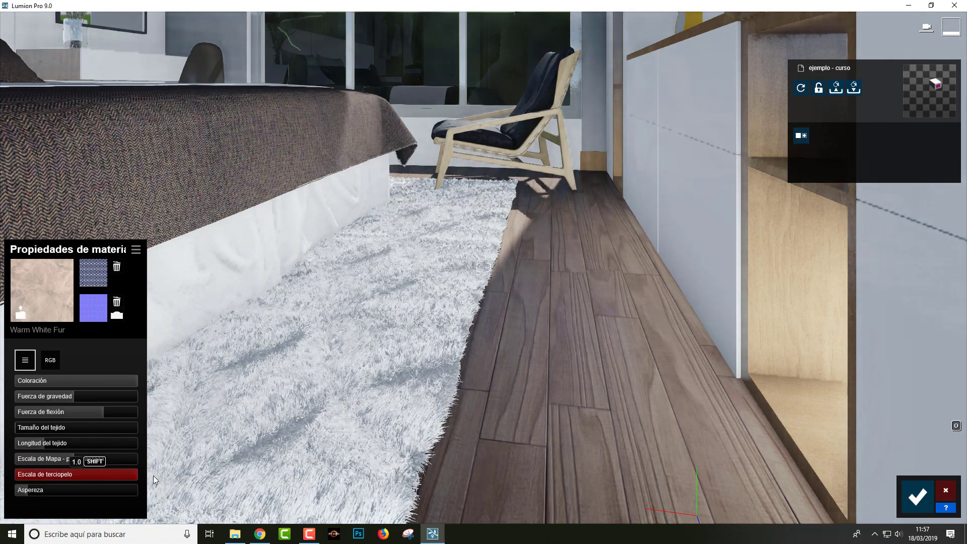
drag(30, 478, 7, 485)
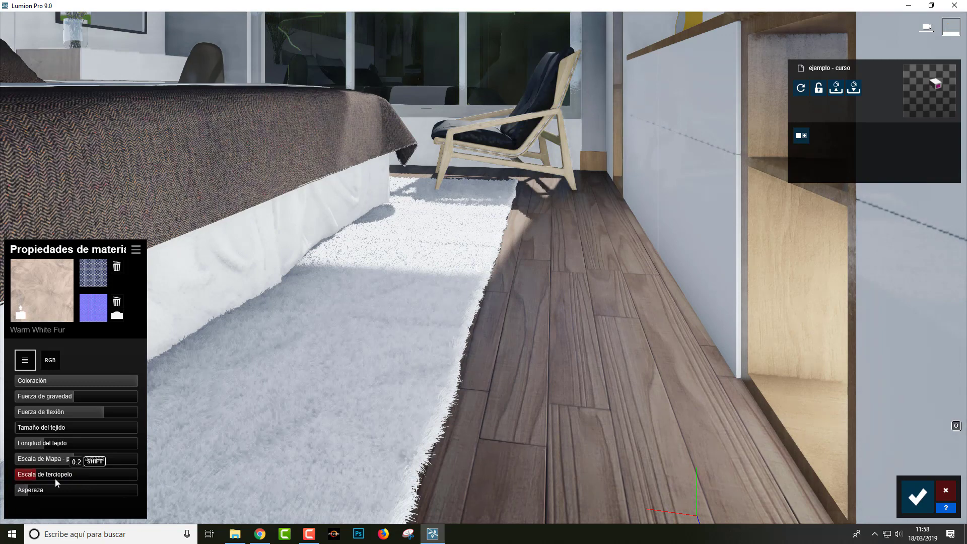
mouse_move(56, 478)
mouse_down()
mouse_move(126, 489)
mouse_move(4, 477)
mouse_move(33, 475)
mouse_up()
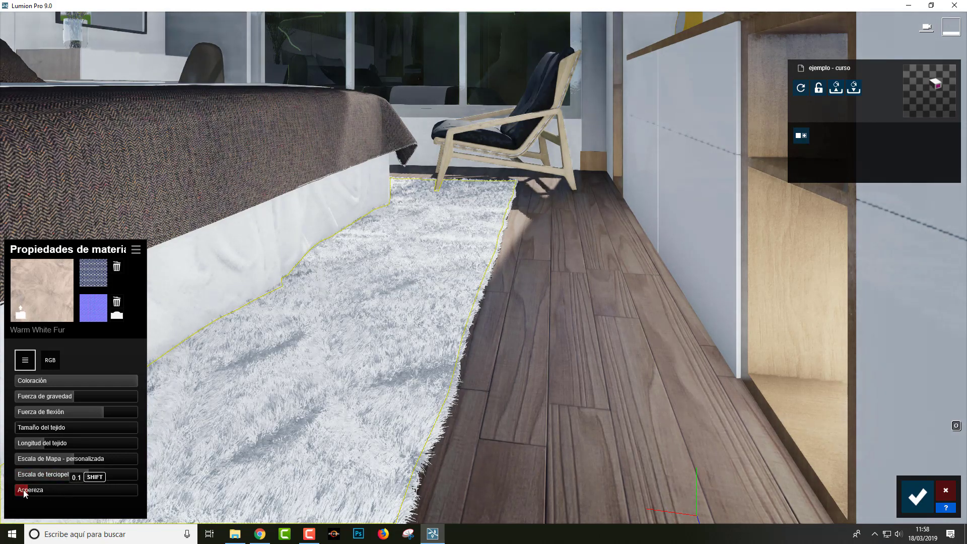
Set roughness to 0.0 and velvet scale to 0.3, save the material, and return to photo mode
drag(93, 490, 1, 504)
mouse_move(87, 476)
mouse_down()
mouse_move(32, 481)
mouse_move(27, 491)
mouse_move(66, 490)
mouse_move(27, 493)
mouse_up()
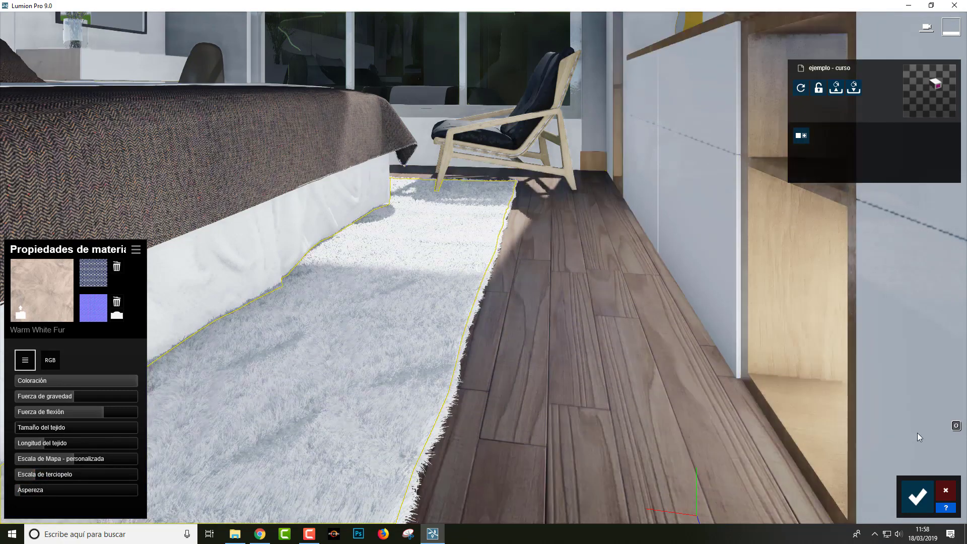
click(925, 491)
click(936, 495)
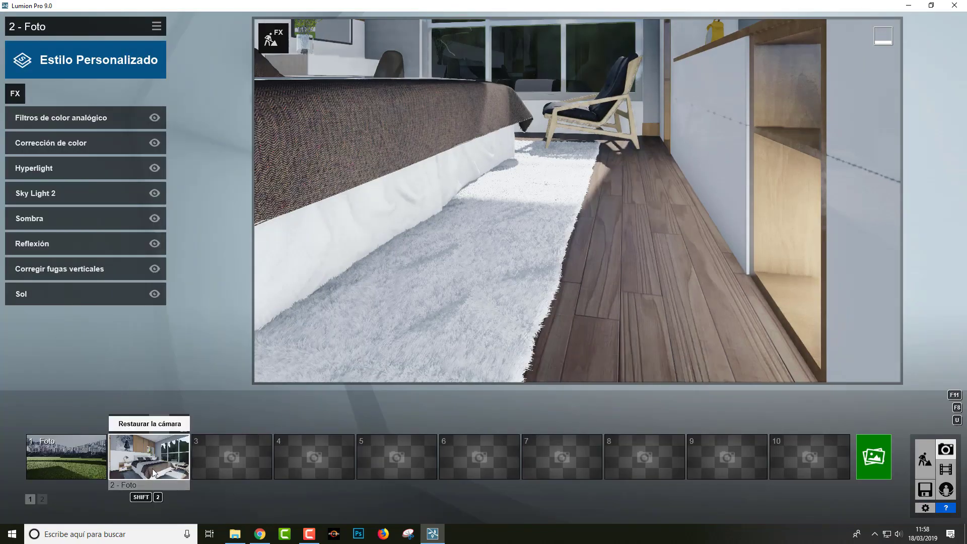
Render photo 2 with the Escritorio 1920x1080 preset, saving the JPG as 'render-interior 9'
click(148, 454)
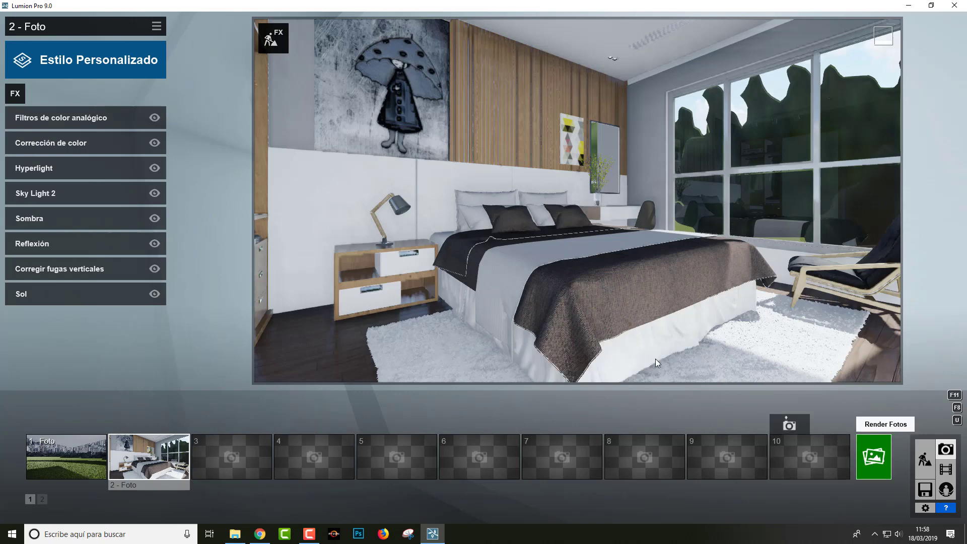
click(869, 457)
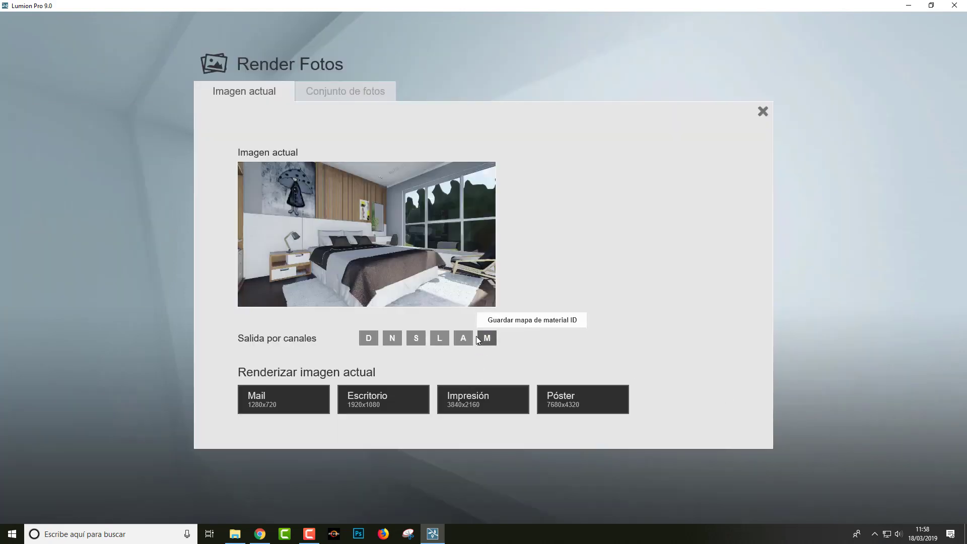
click(389, 402)
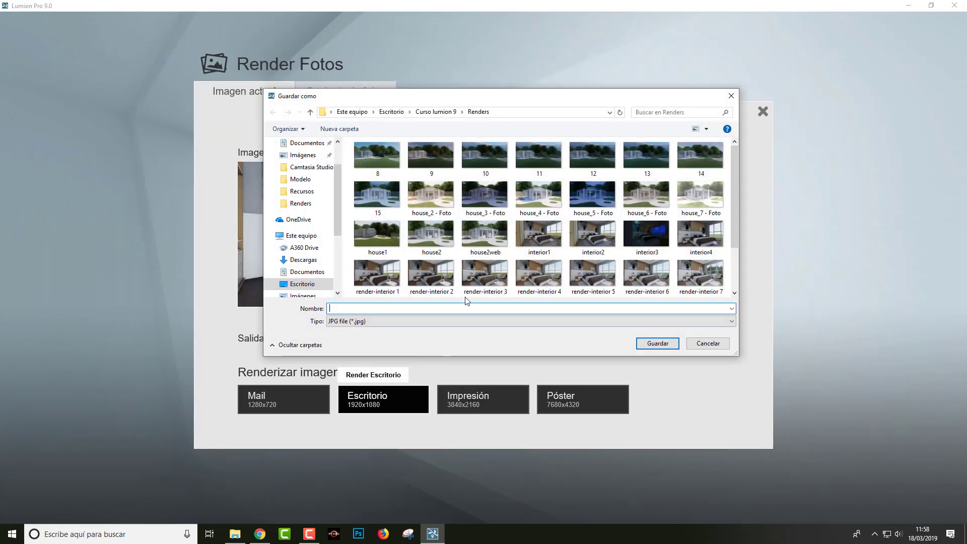
scroll(517, 237, down, 1)
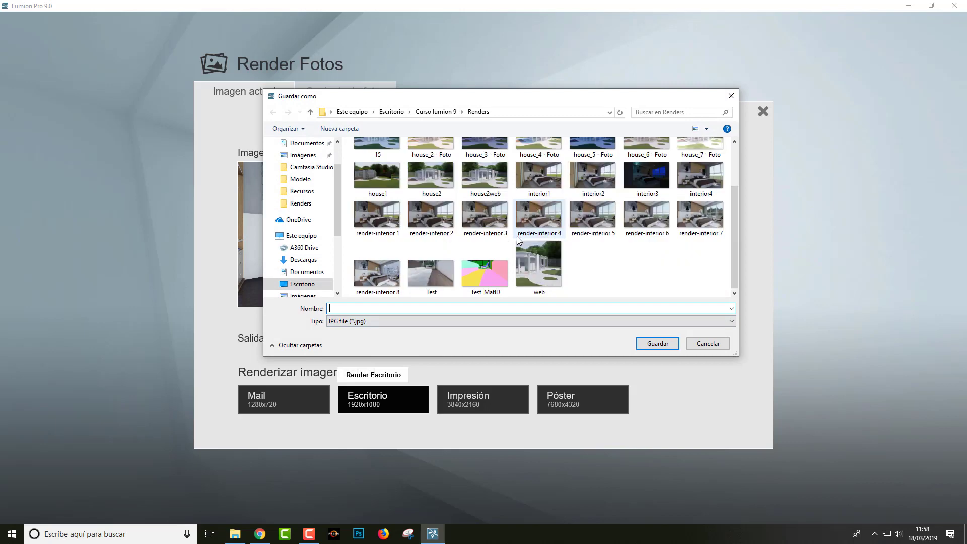
click(380, 285)
click(379, 308)
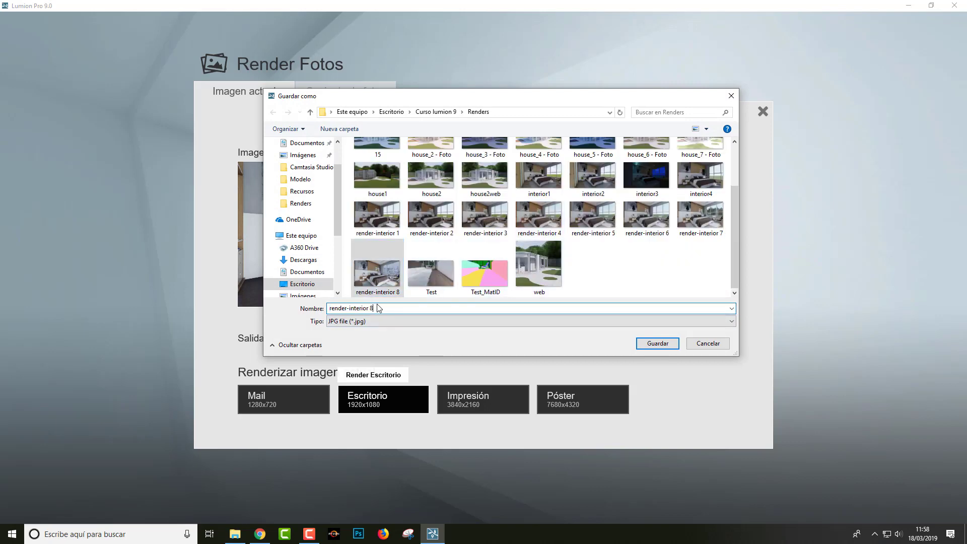
key(BackSpace)
text(9)
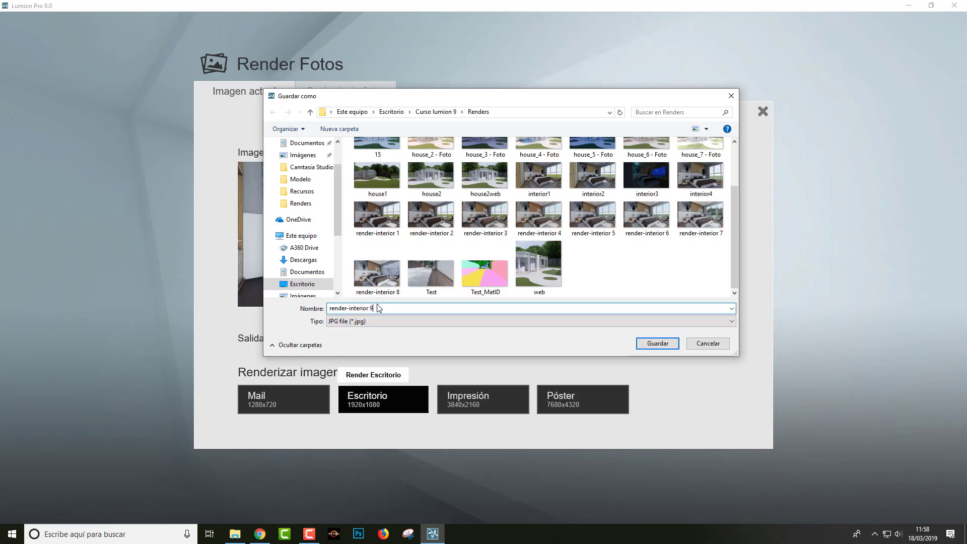
click(664, 344)
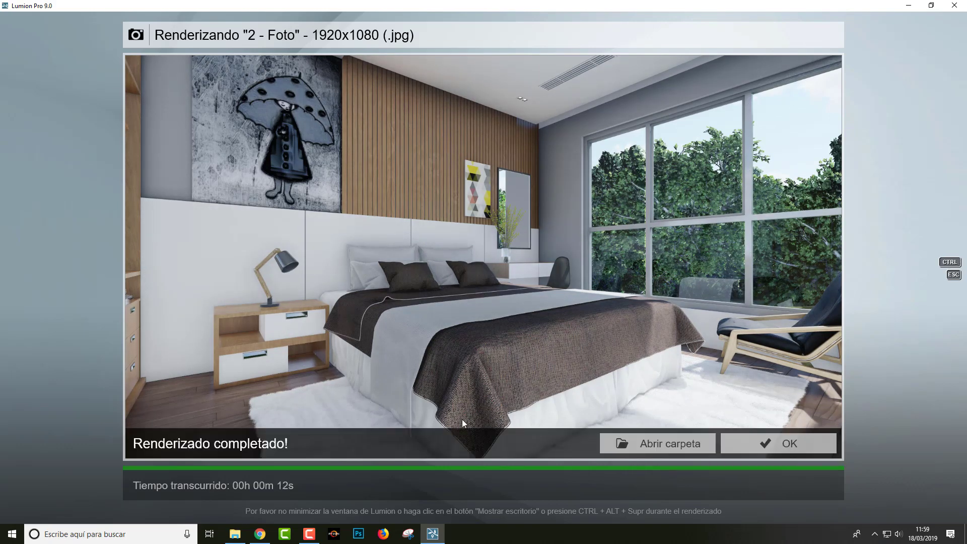
Open render-interior 9 from the render folder in Photos, then dismiss Lumion's render-complete message
click(672, 449)
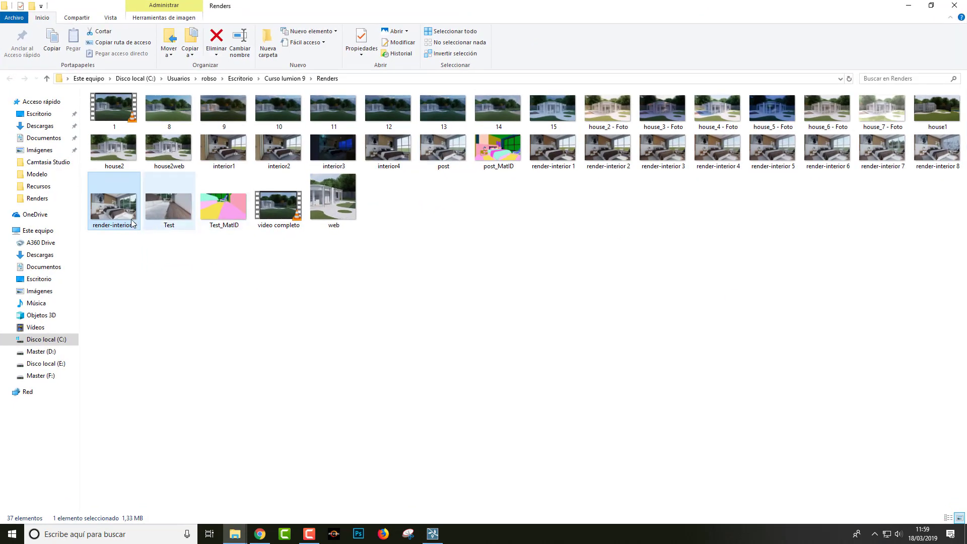
double_click(123, 213)
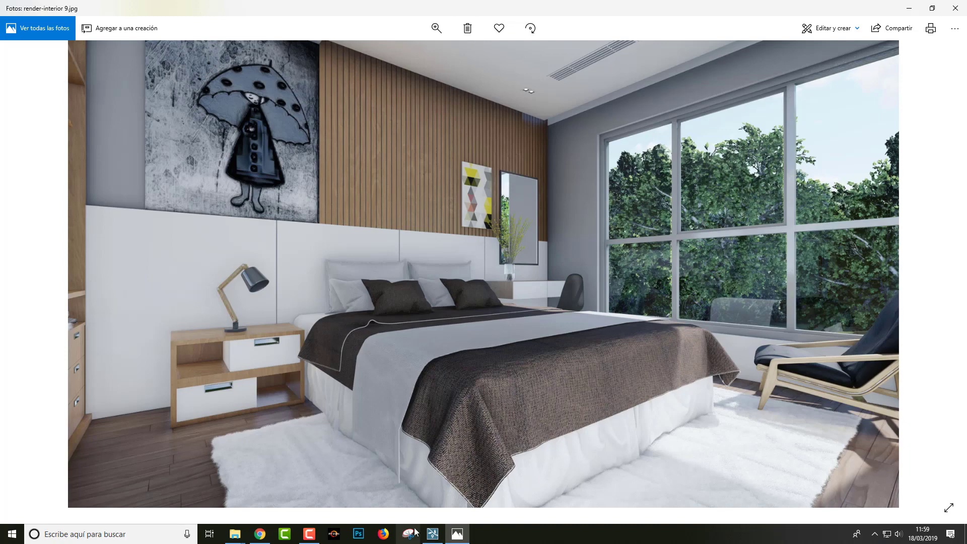
click(432, 534)
click(793, 453)
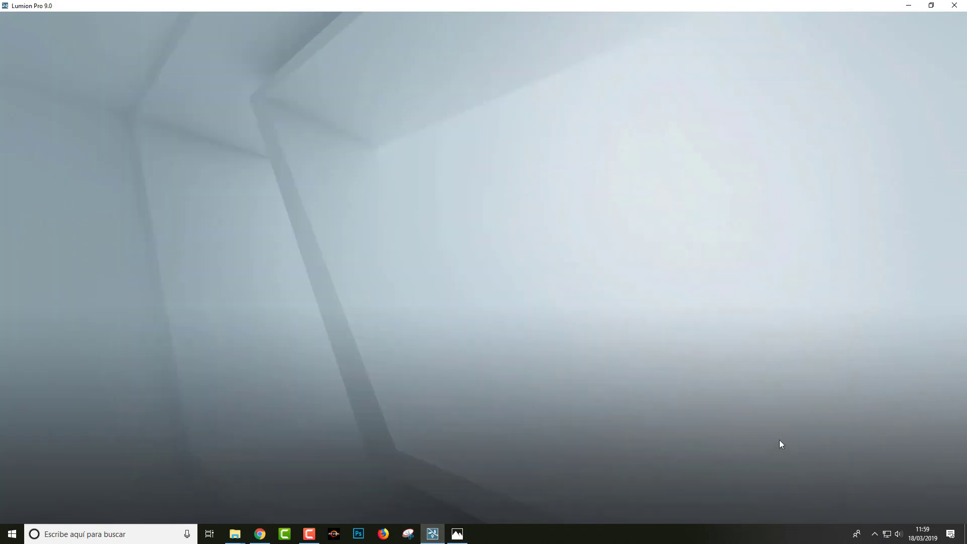
mouse_move(816, 358)
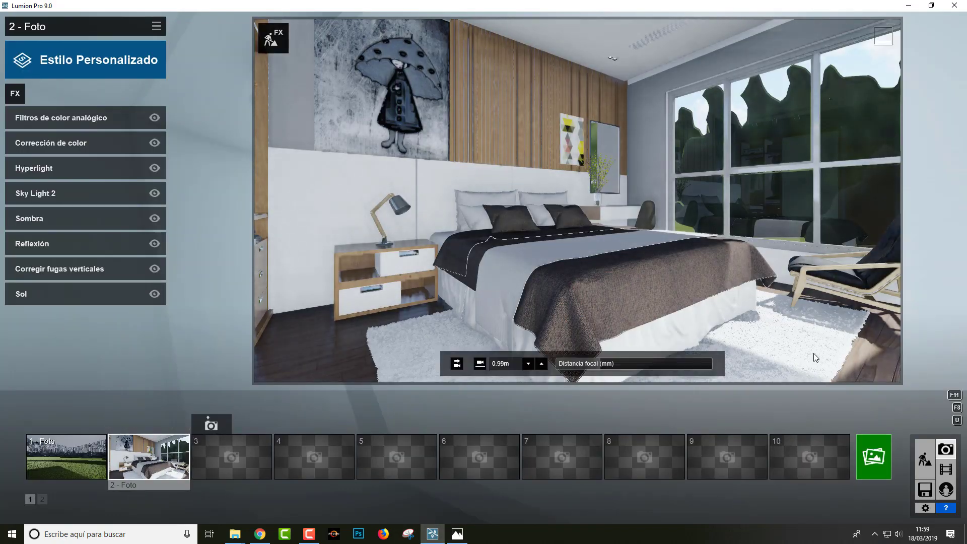
Return to the material editor and select the rug's fur material
click(273, 38)
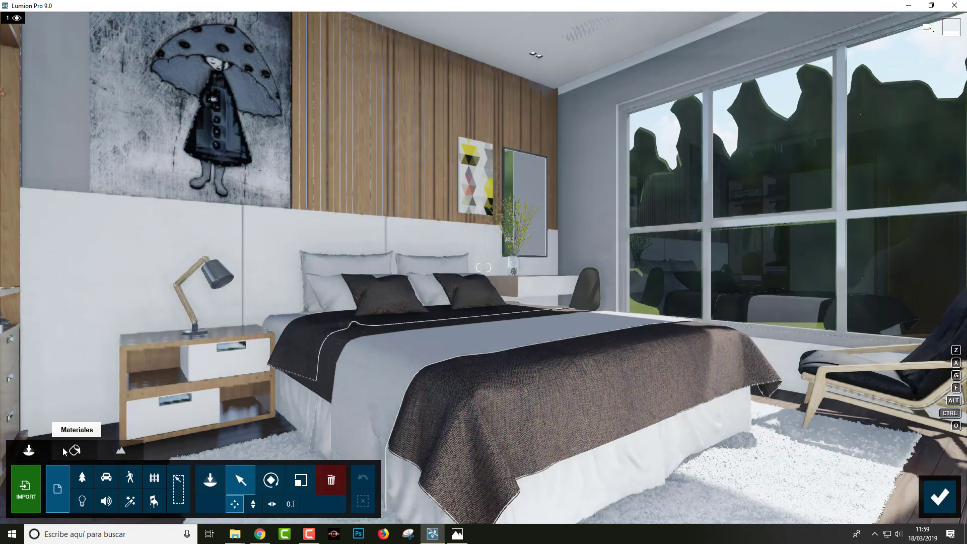
click(75, 450)
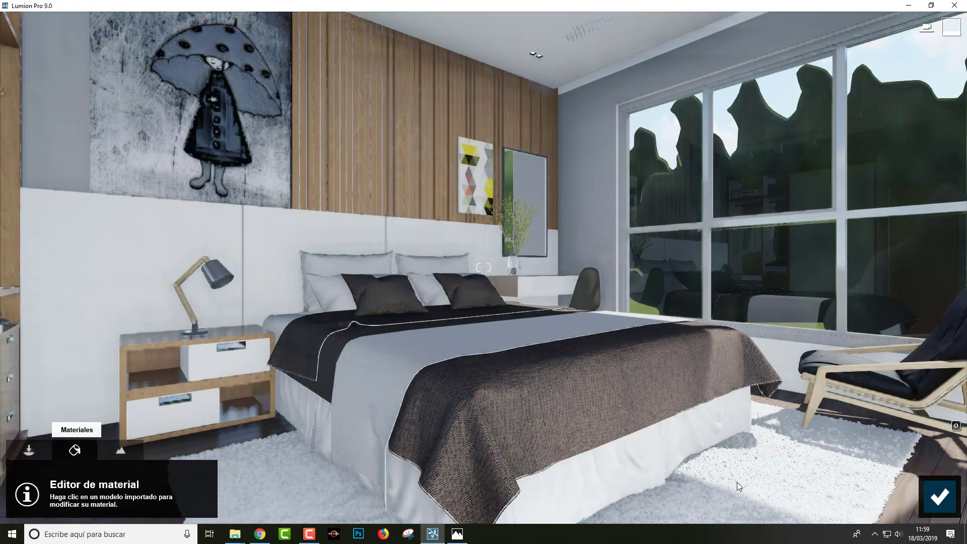
click(806, 484)
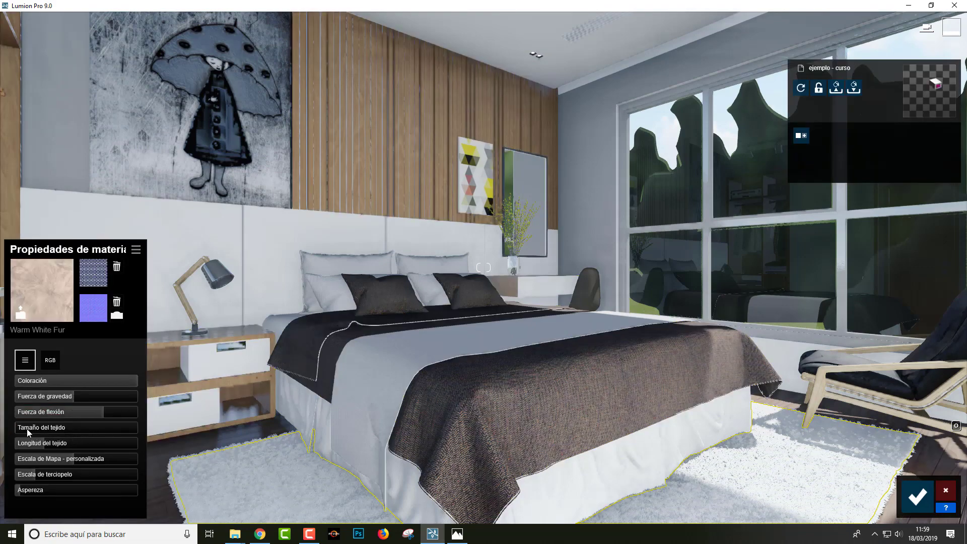
Raise fibre size to 0.1 and lengthen the fibres slightly, then confirm and return to Photo mode
click(23, 429)
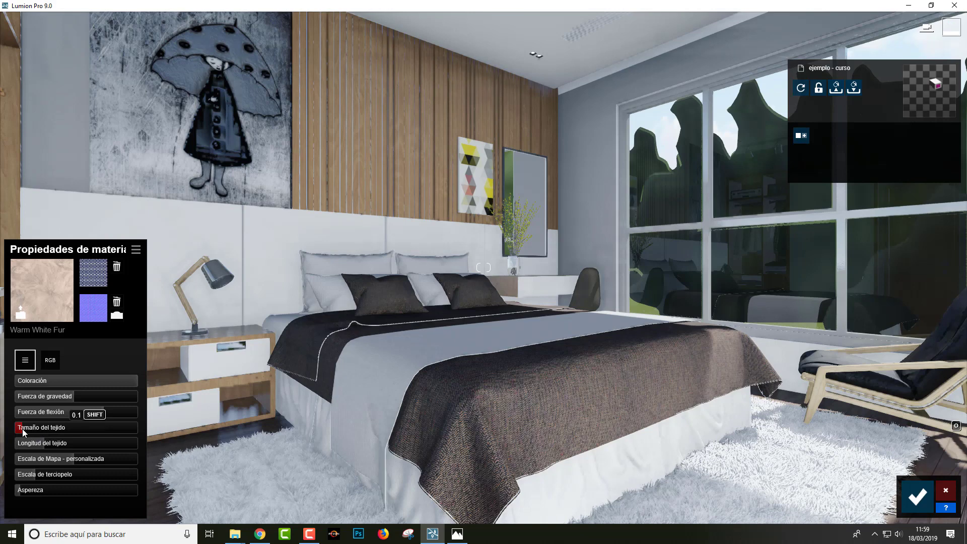
click(47, 444)
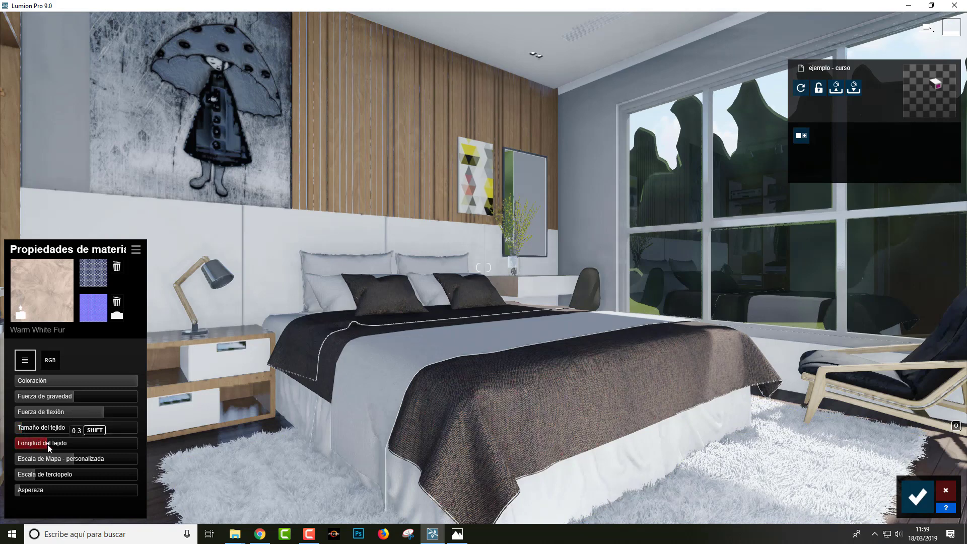
click(902, 486)
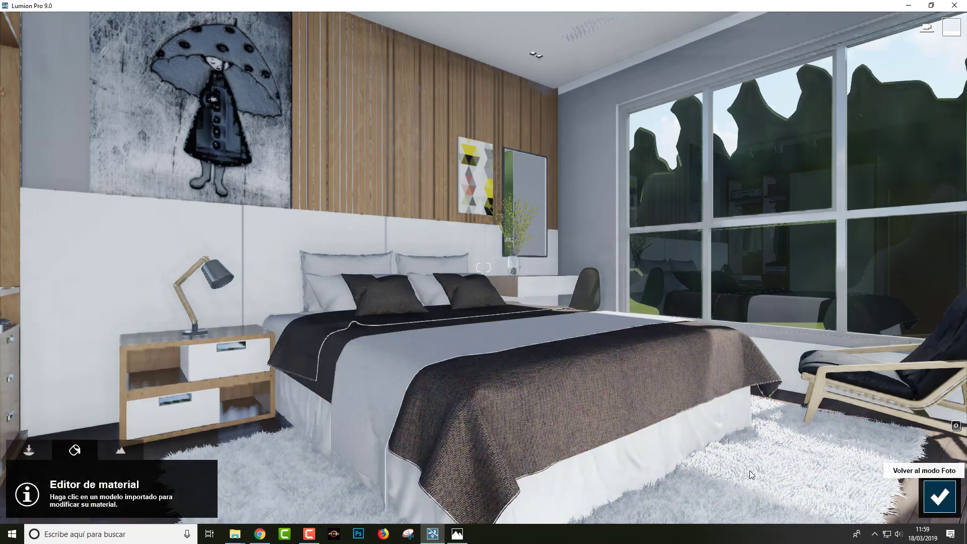
click(940, 496)
mouse_move(495, 305)
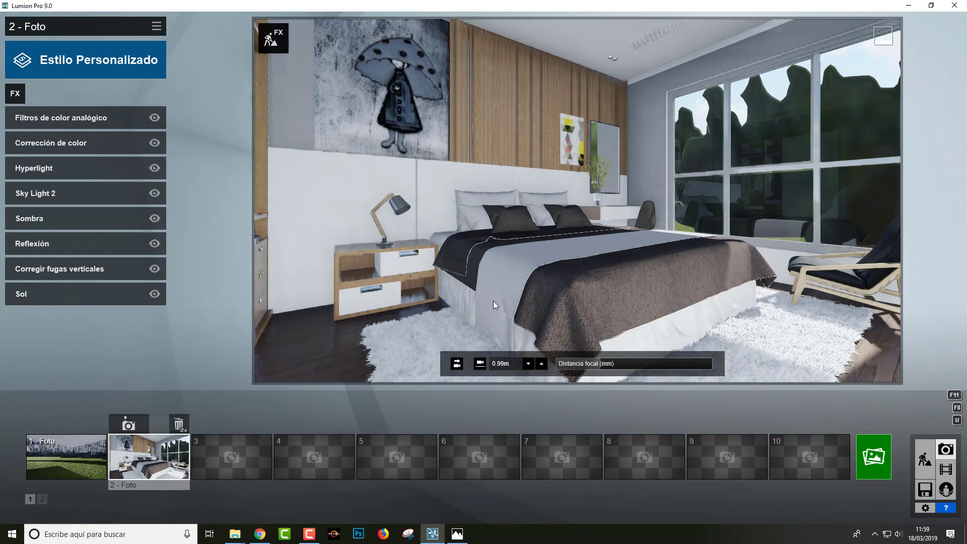
Render the bedroom view at 1920x1080, overwriting render-interior 9.jpg, and open its folder
click(875, 456)
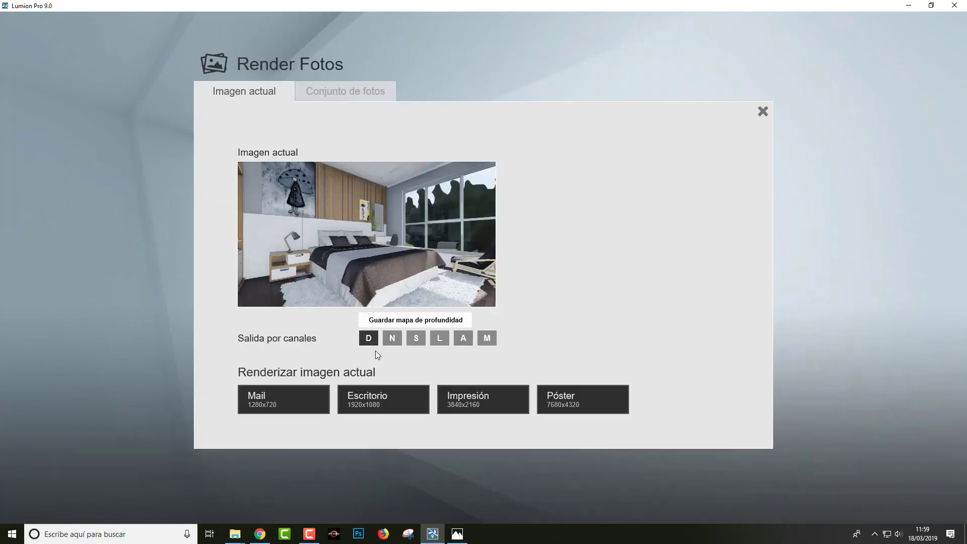
click(378, 399)
click(431, 270)
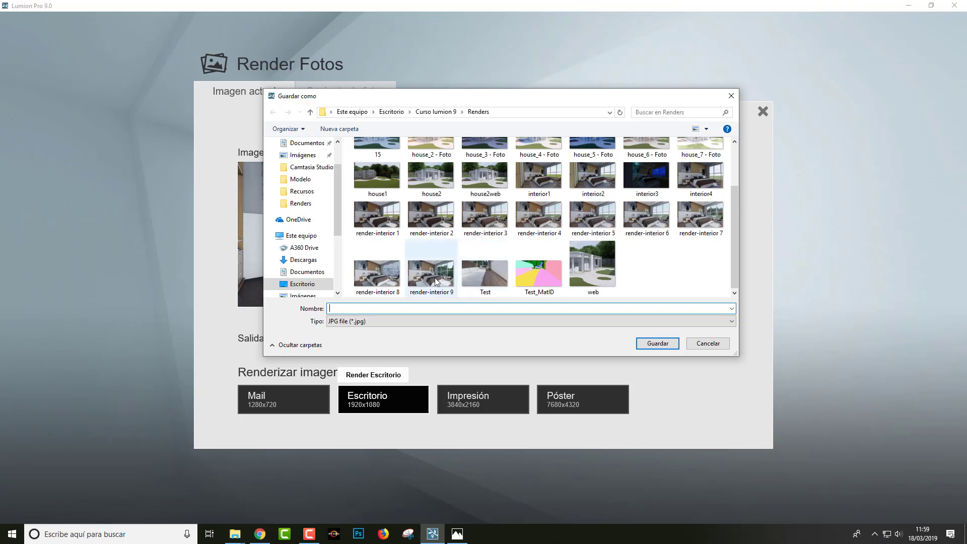
click(651, 346)
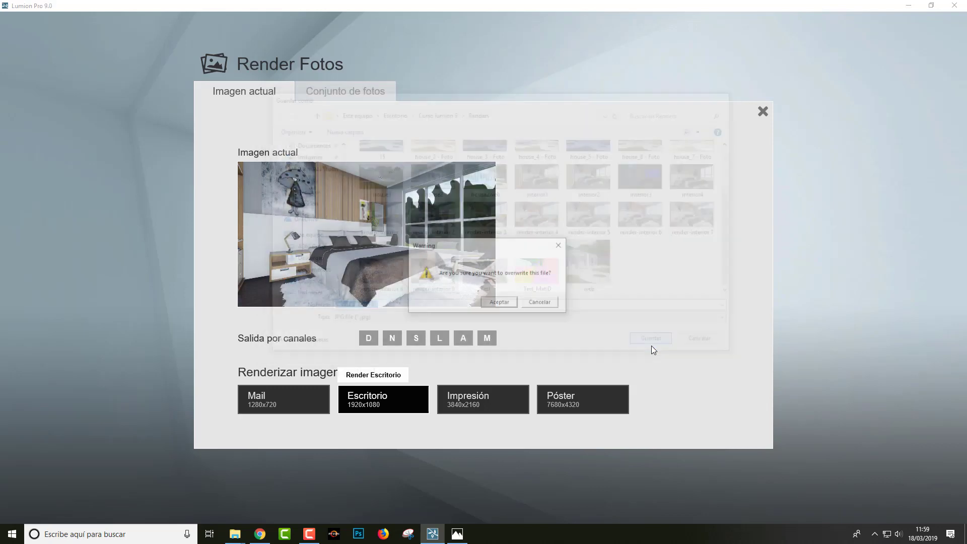
click(501, 306)
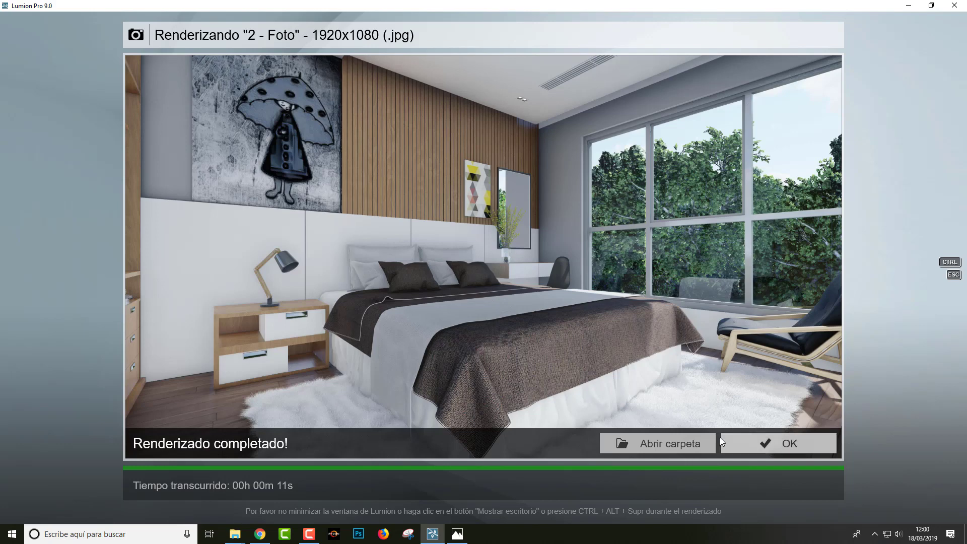
click(705, 444)
View render-interior 9.jpg with the white fur rug in Photos, then return to Lumion
double_click(115, 211)
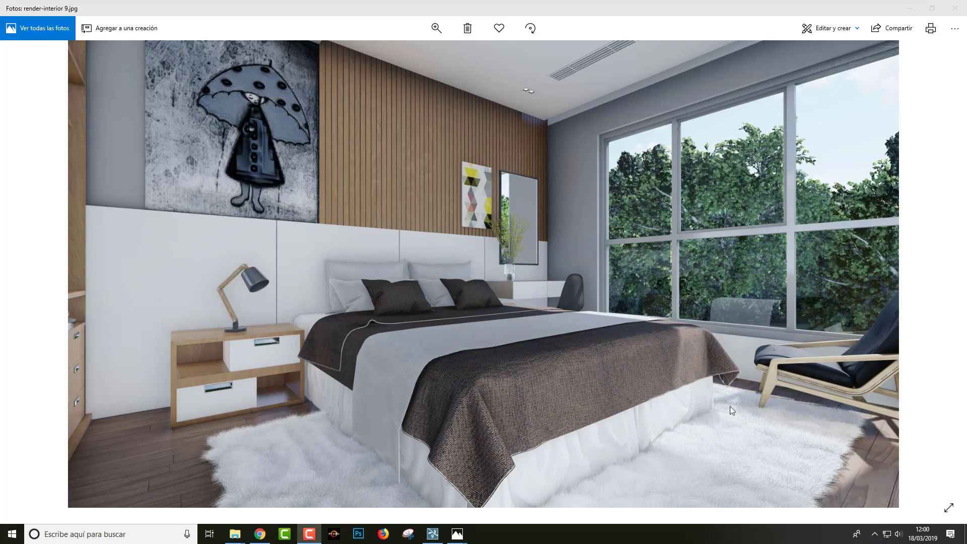
click(433, 534)
Replace the rug's white fur with the Black and White Fur material and accept it
click(767, 446)
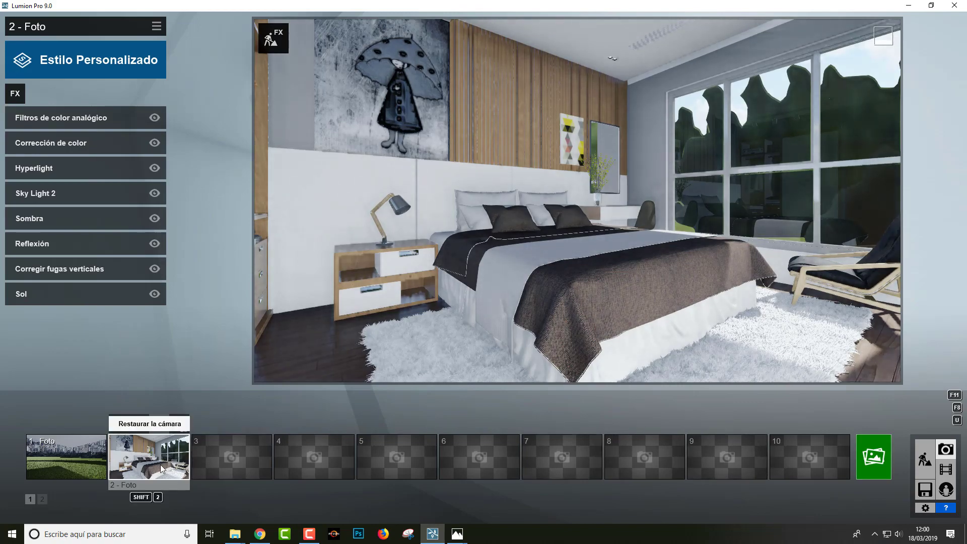
click(279, 44)
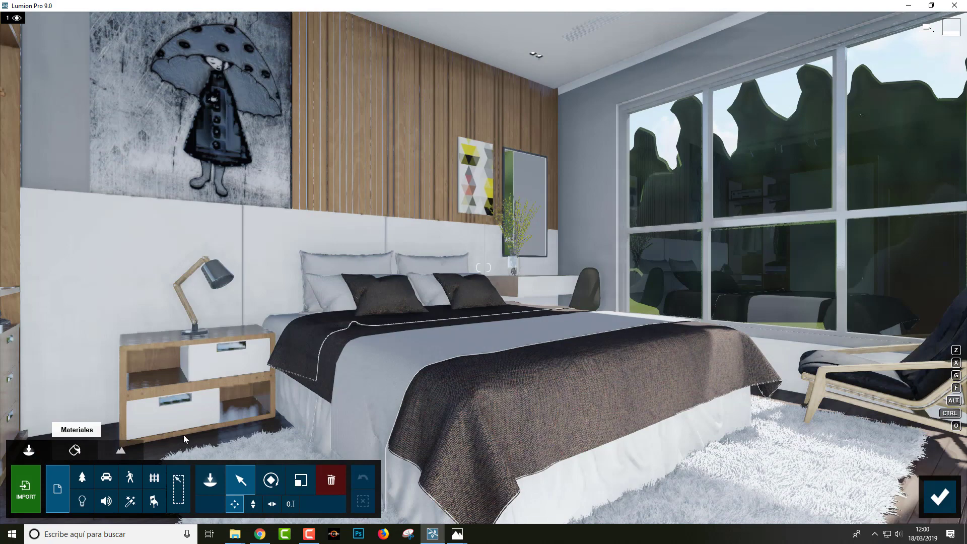
click(75, 450)
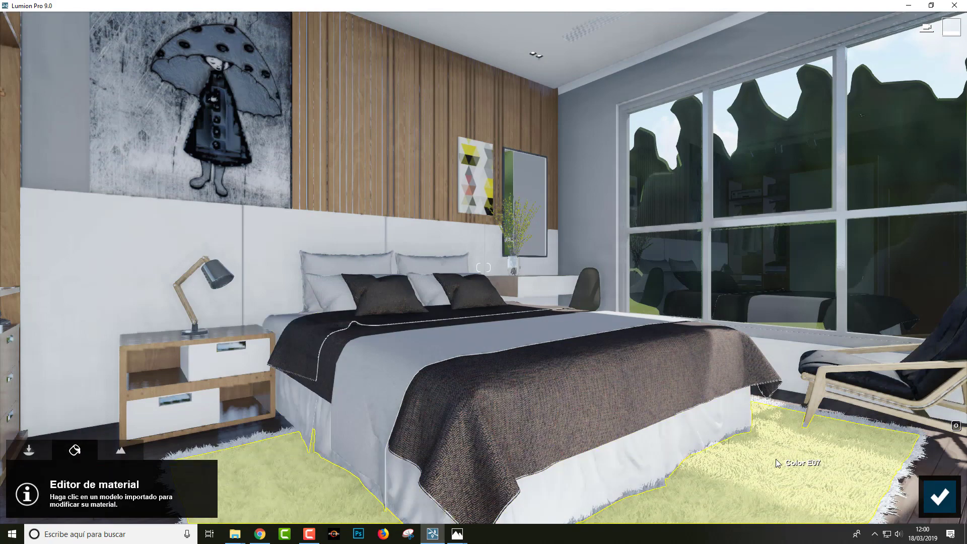
click(776, 463)
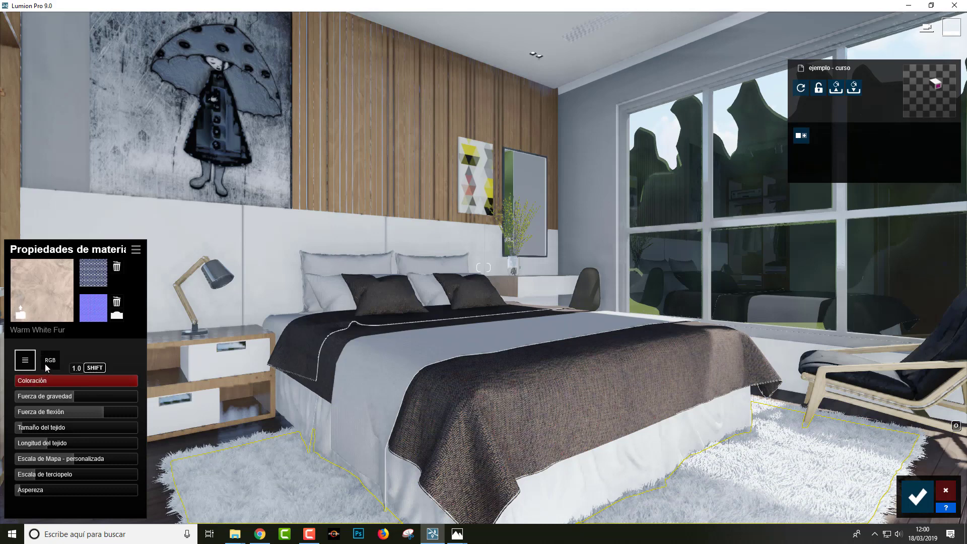
click(18, 317)
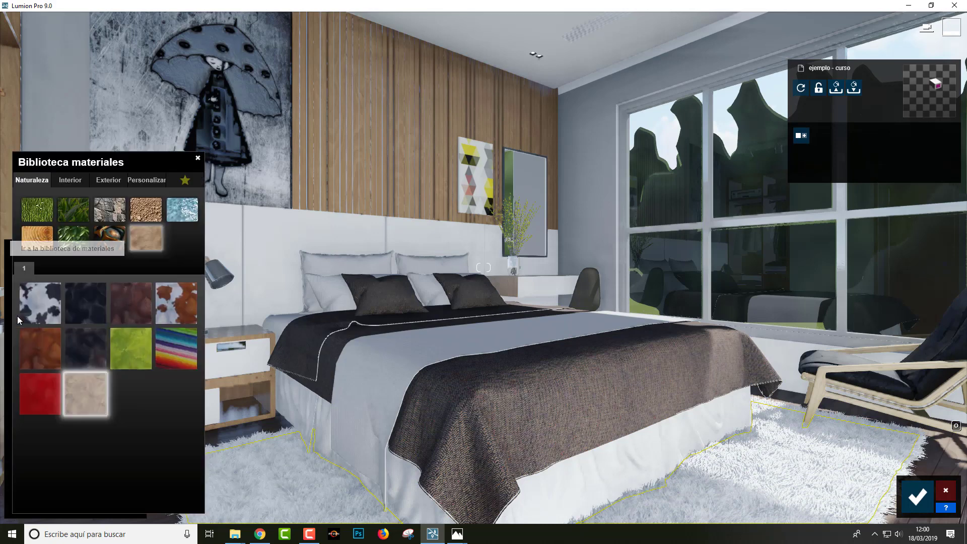
click(39, 310)
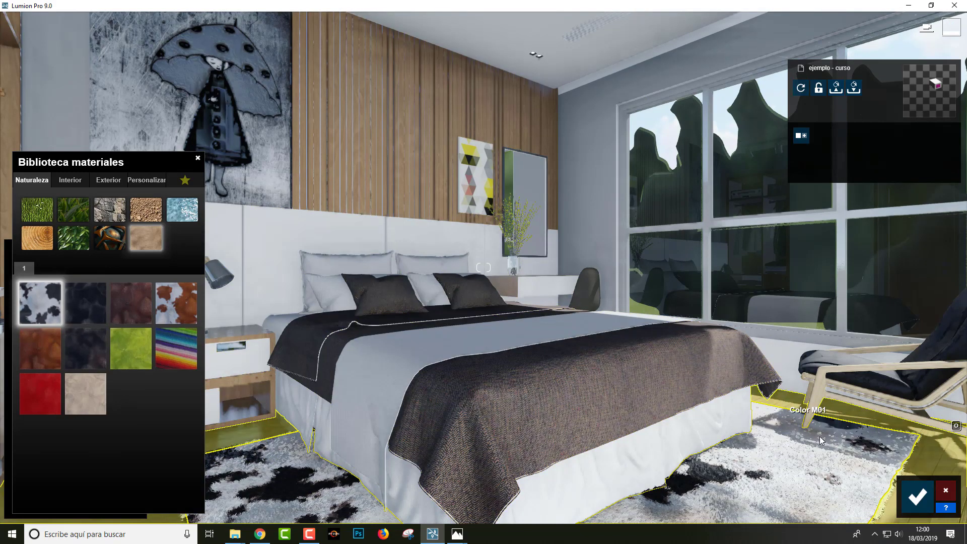
click(917, 497)
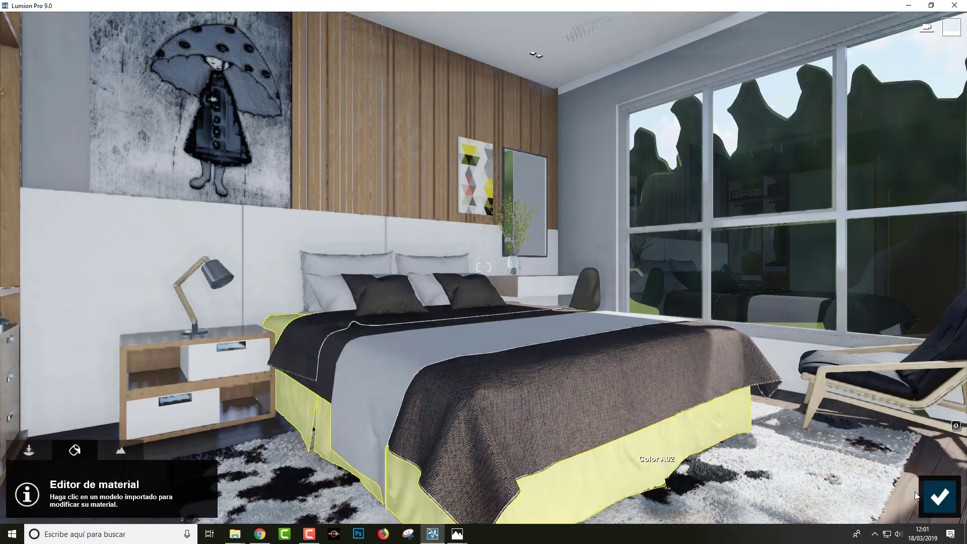
Render photo 2 at 1920x1080 and save it as render-interior 10.jpg
click(937, 496)
mouse_move(232, 457)
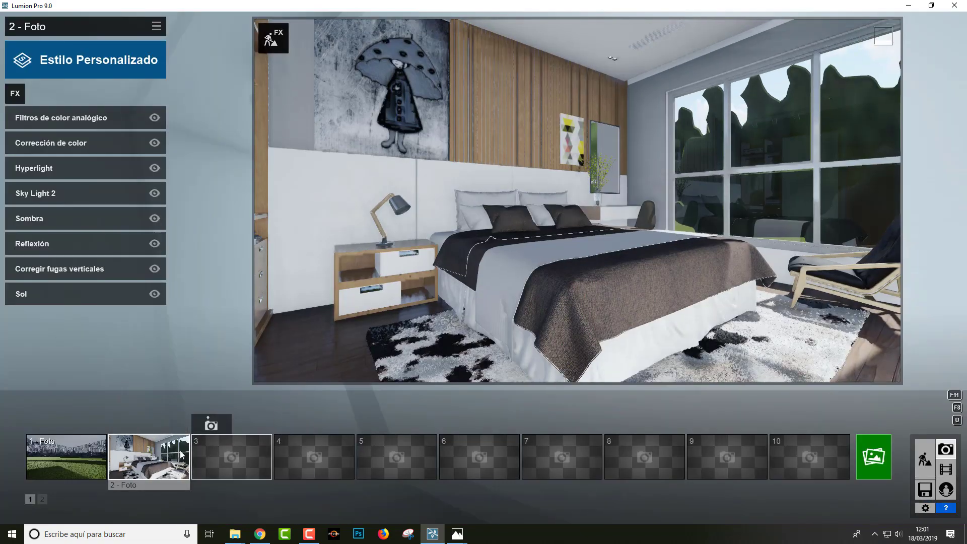
click(874, 457)
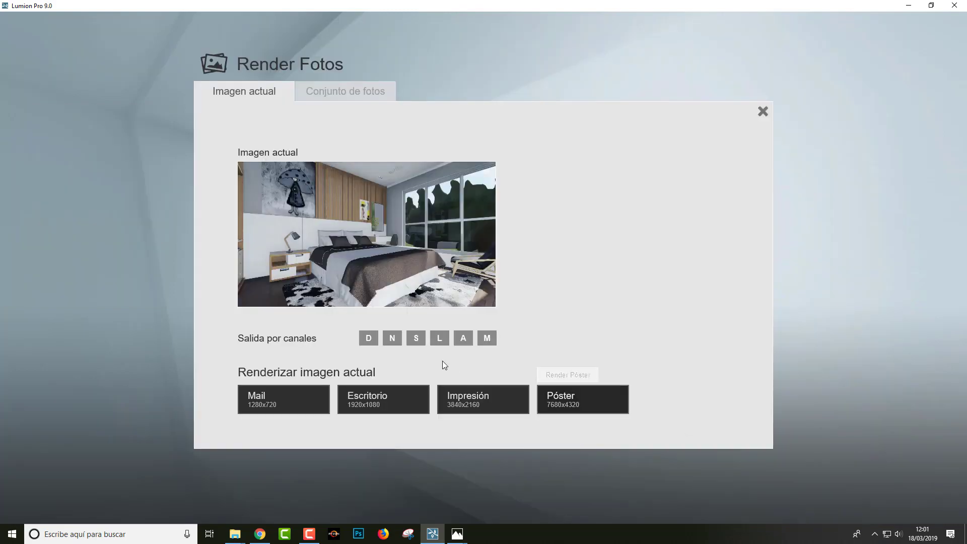
click(380, 404)
scroll(431, 274, down, 2)
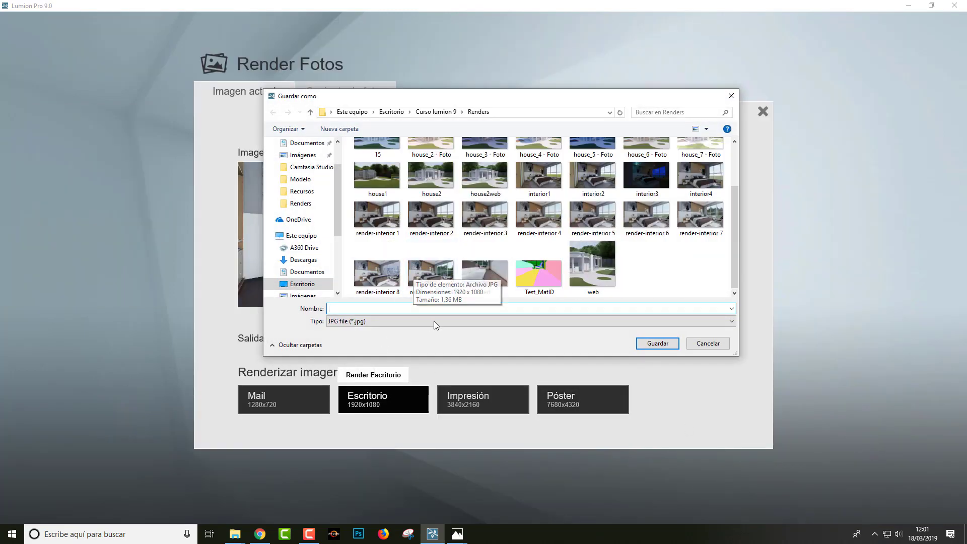
click(432, 272)
click(588, 321)
click(390, 308)
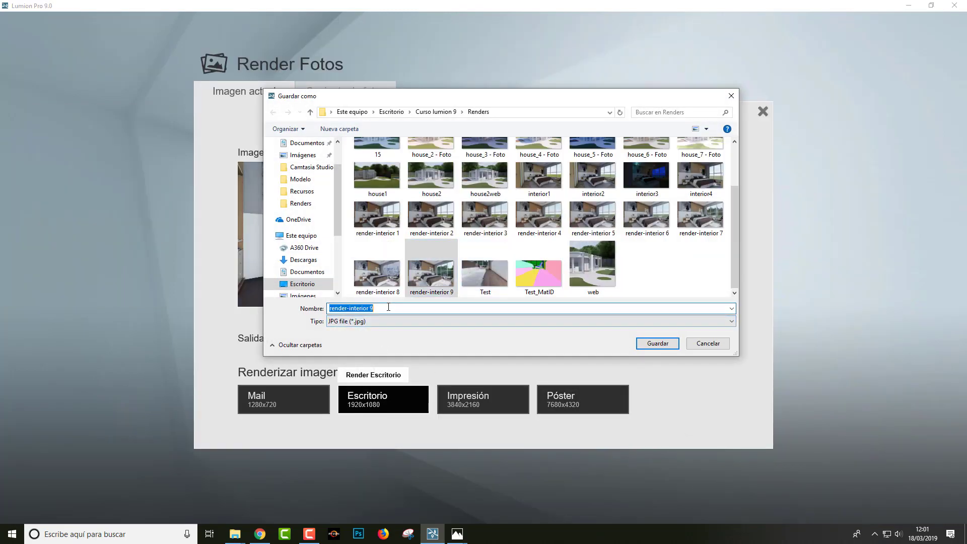
key(BackSpace)
text(10)
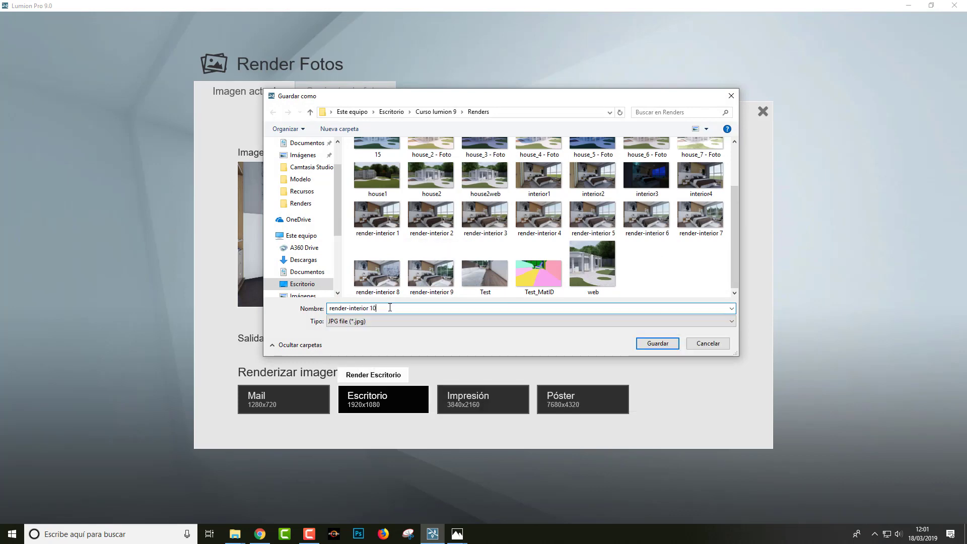
click(648, 343)
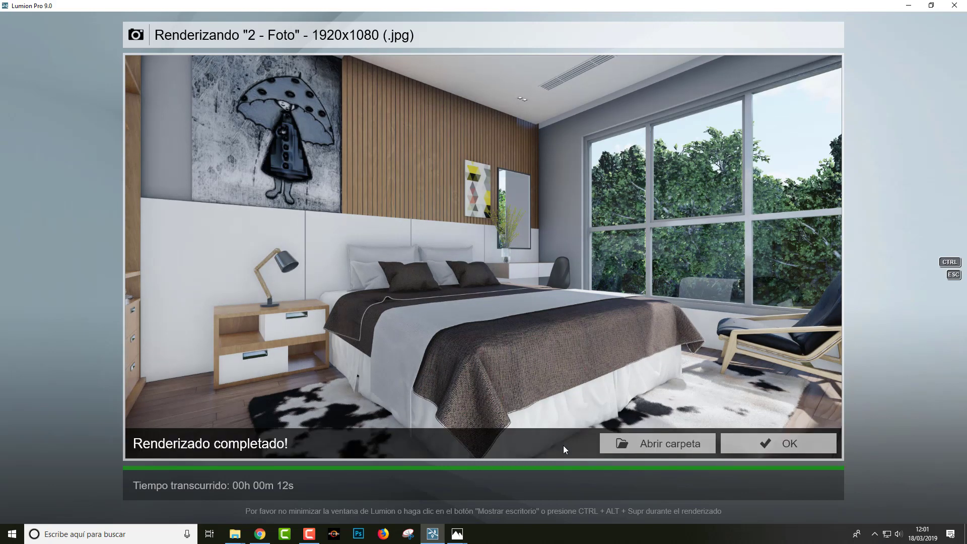
Select render-interior 9 and 10 in the Renders folder and open both in Photos
click(652, 444)
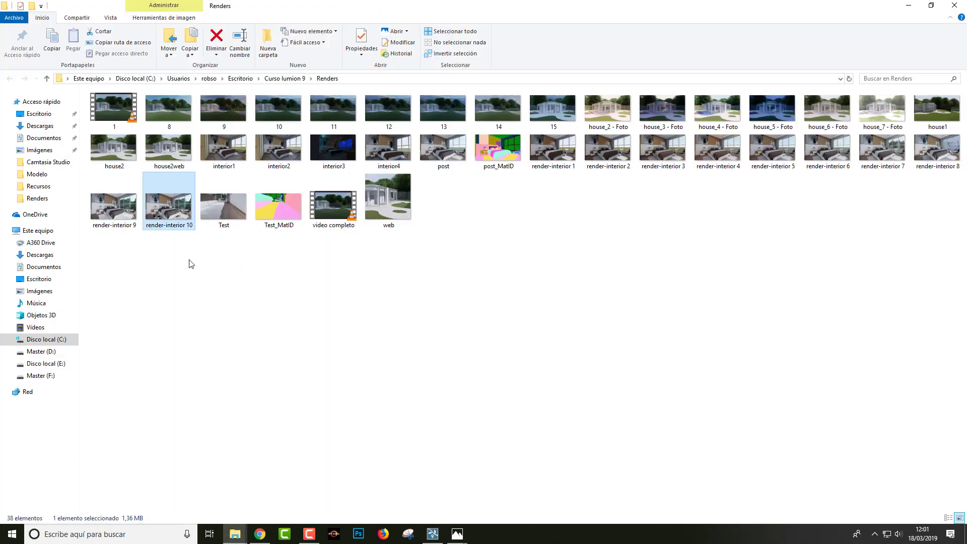
drag(189, 259, 113, 219)
right_click(115, 220)
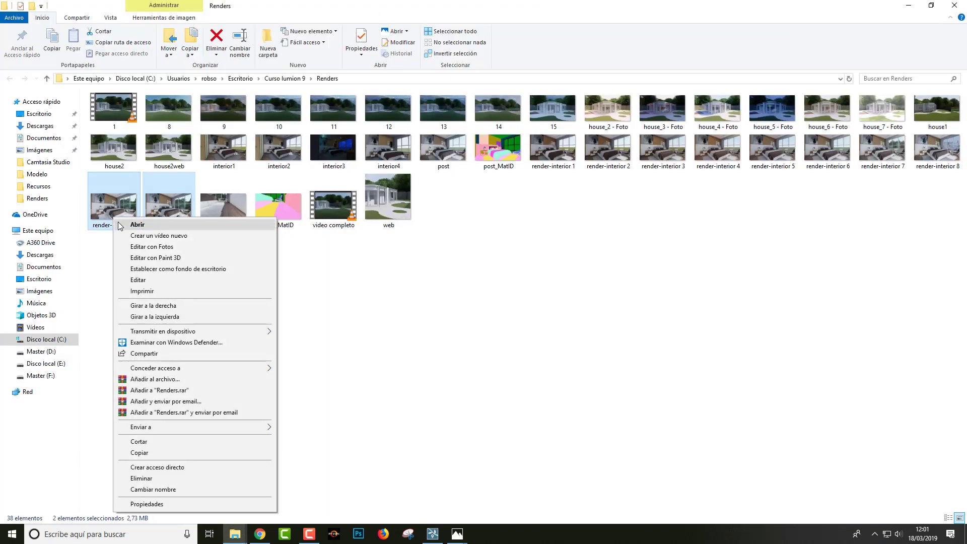
click(132, 225)
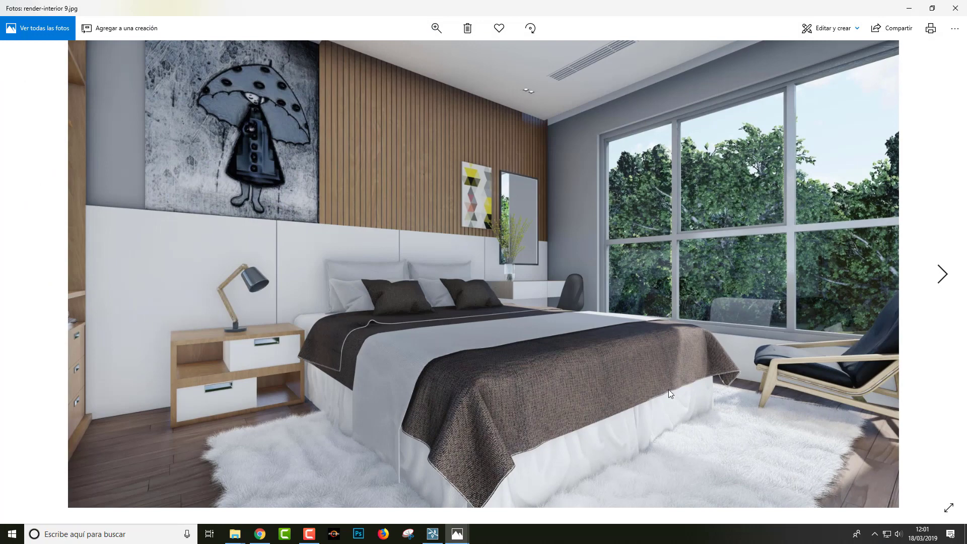
Flip back and forth between the white fur and cowhide rug renders, ending on render-interior 10
key(Right)
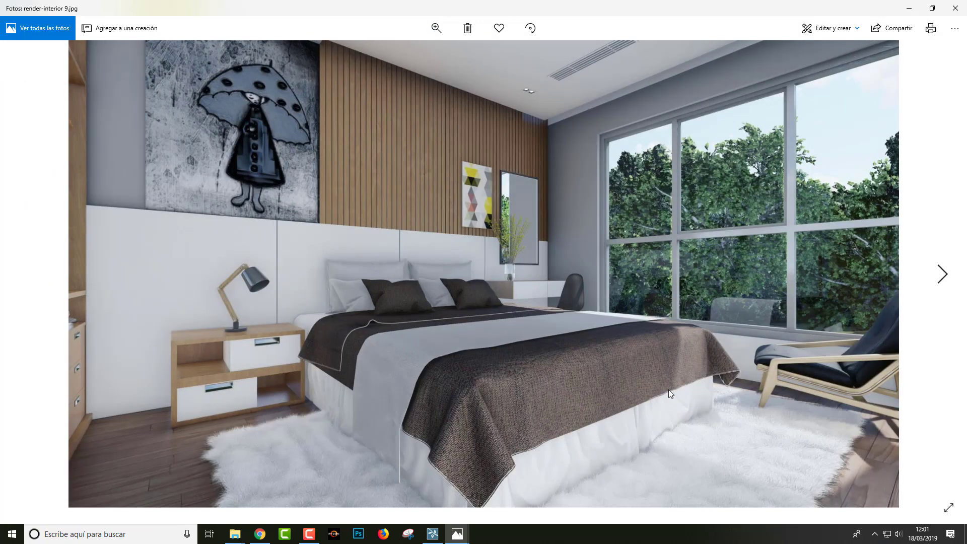
key(Left)
key(Right)
key(Left)
key(Right)
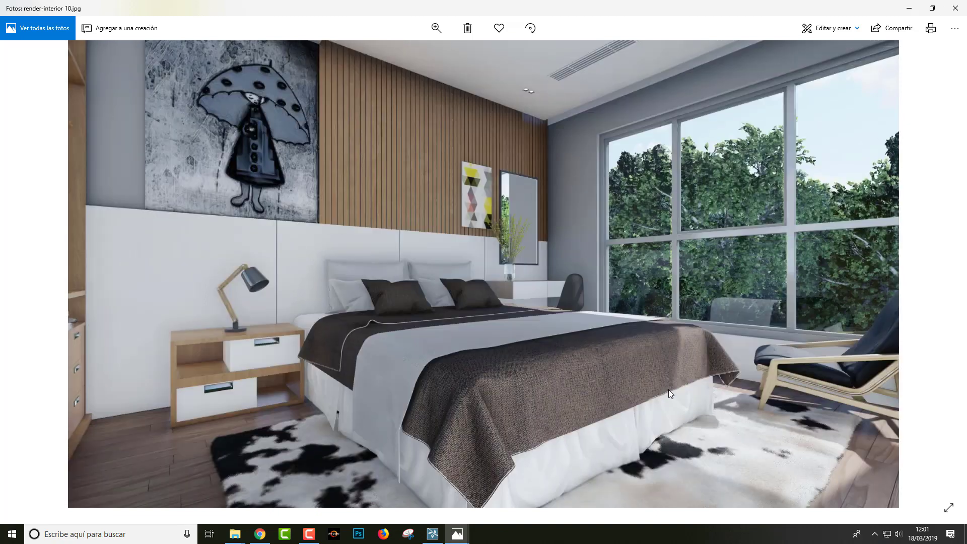
key(Left)
key(Right)
key(Left)
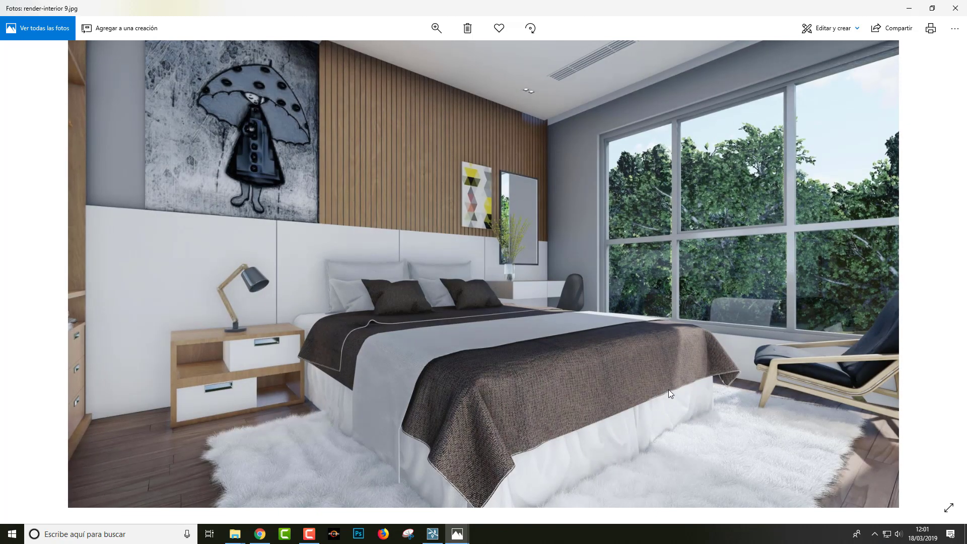
key(Right)
key(Left)
key(Right)
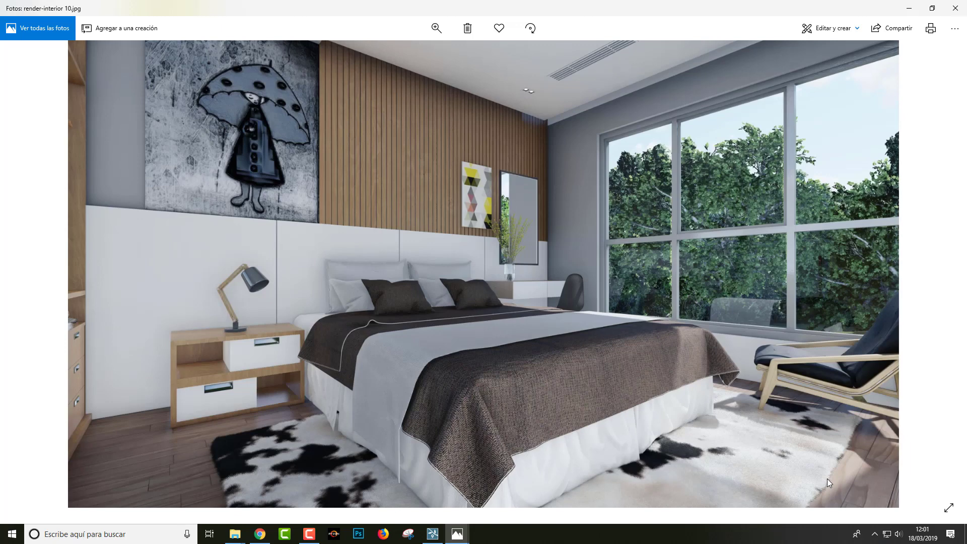